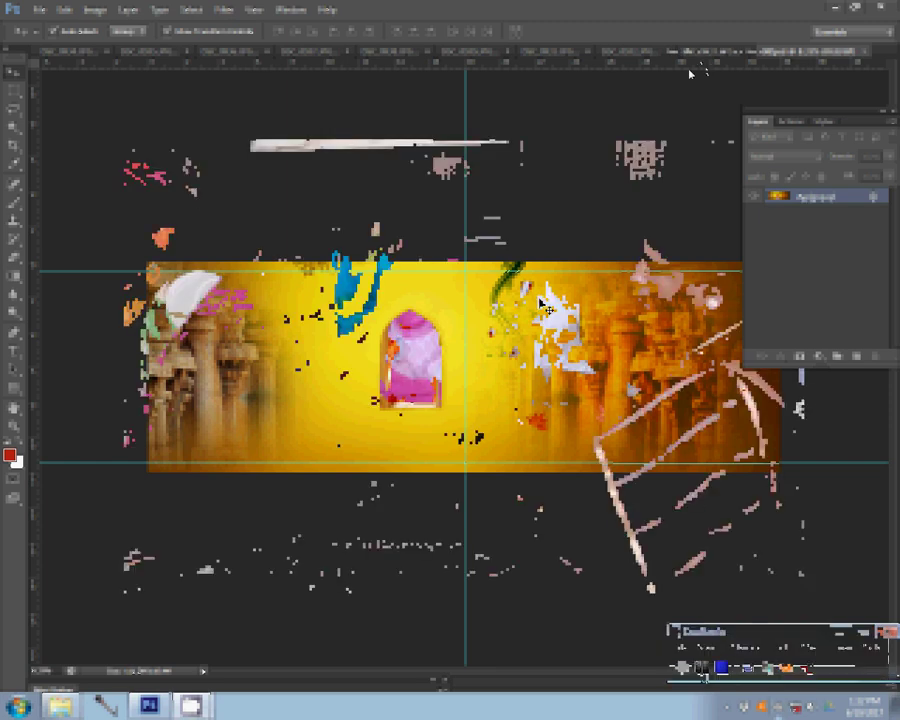
Resize the photo to a document width of 8 inches.
{"action": "key", "text": "ctrl+alt+i"}
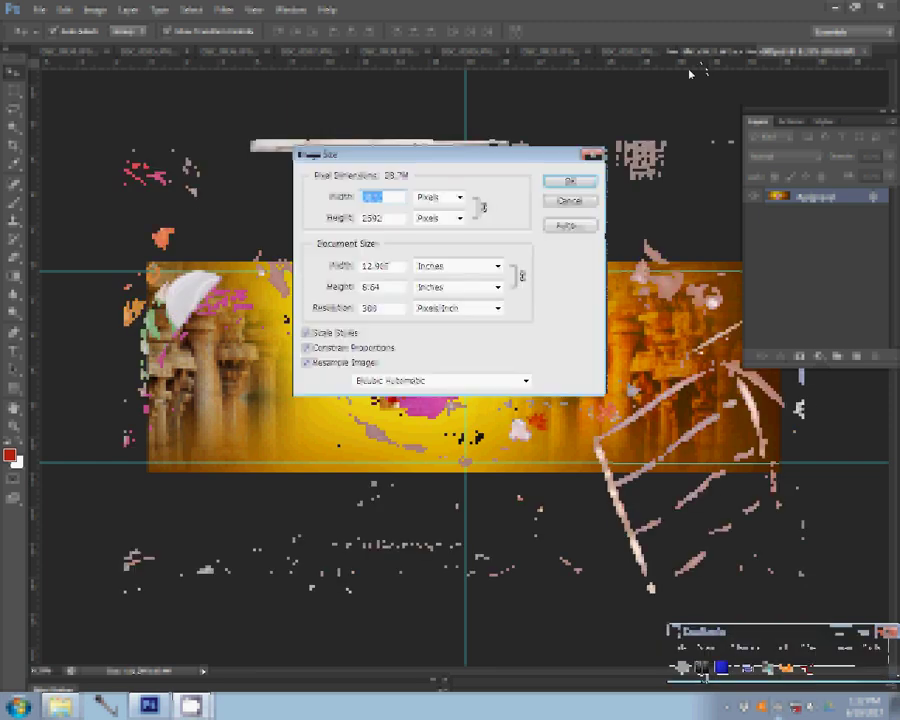
{"action": "key", "text": "Tab"}
{"action": "key", "text": "Tab"}
{"action": "type", "text": "8"}
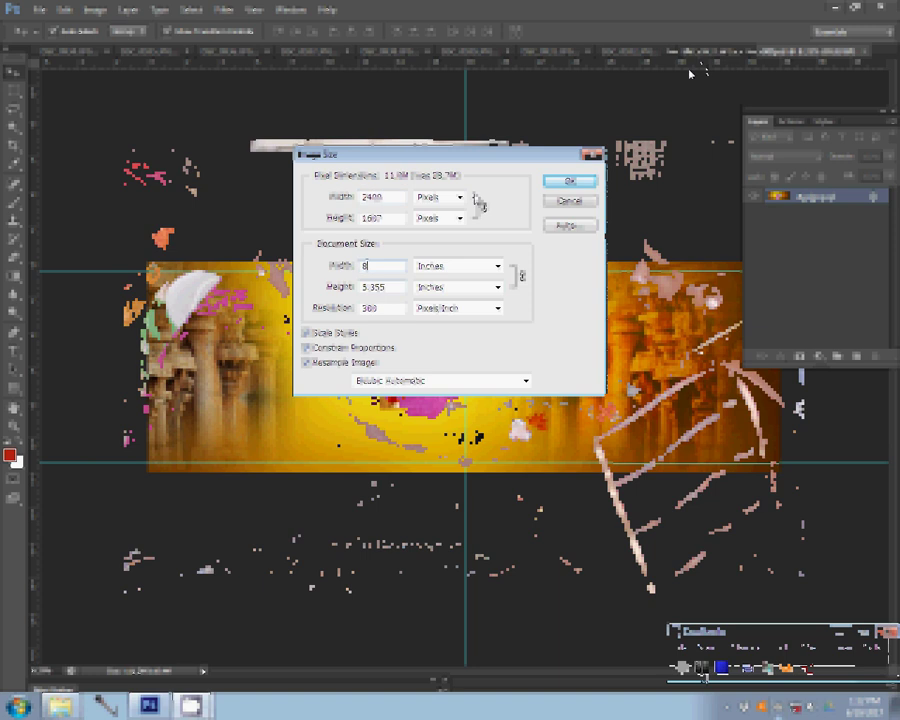
{"action": "key", "text": "Return"}
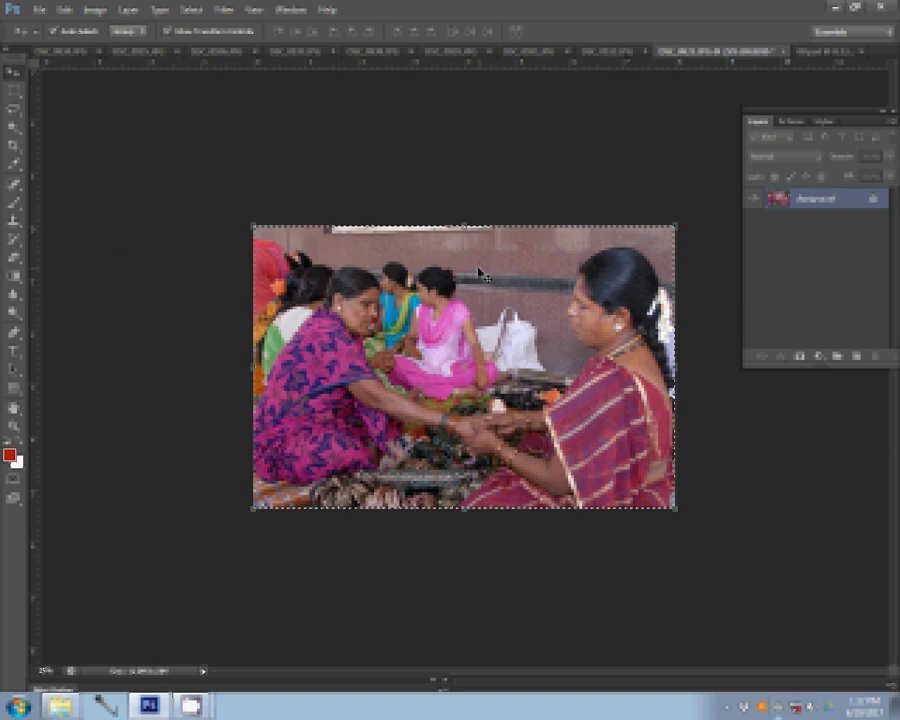
Cut the photo's contents and close the document without saving.
{"action": "key", "text": "BackSpace"}
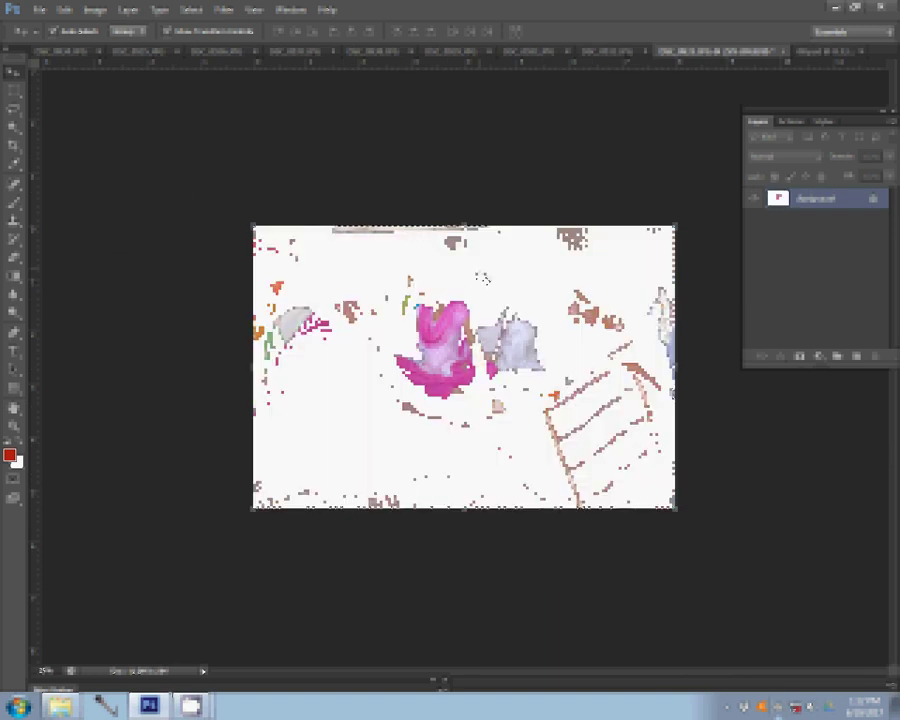
{"action": "left_click", "coordinate": [783, 51]}
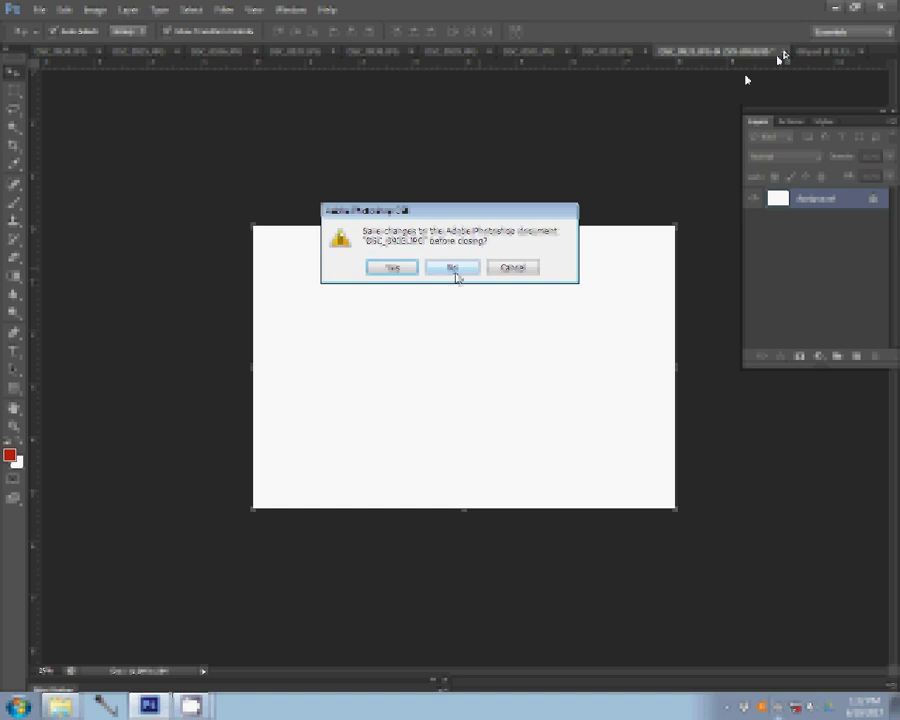
{"action": "left_click", "coordinate": [453, 270]}
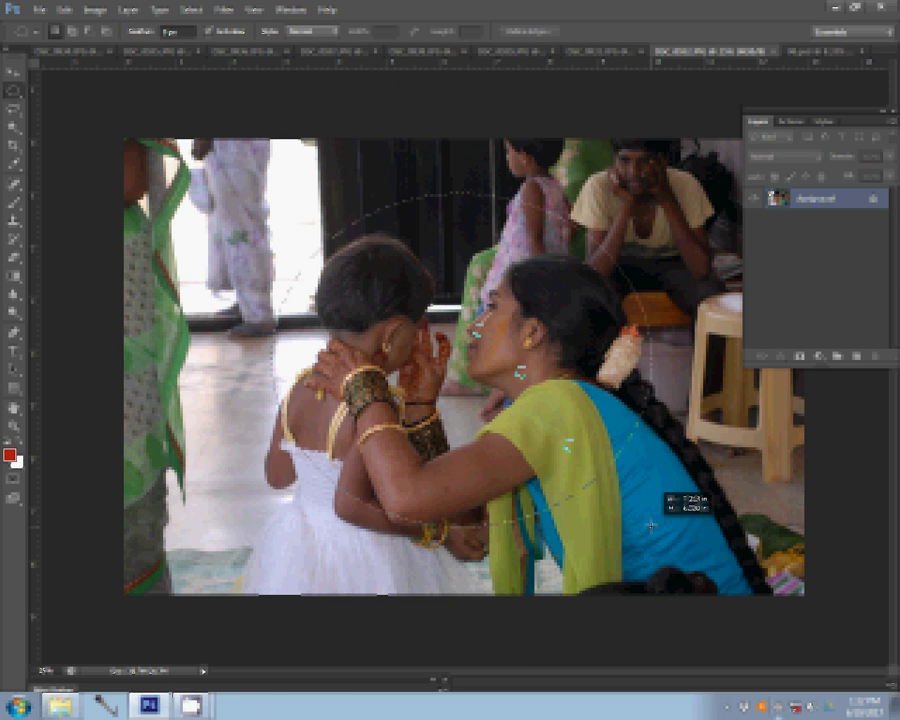
Feather the oval selection on the woman-and-child photo.
{"action": "right_click", "coordinate": [478, 333]}
{"action": "left_click", "coordinate": [517, 371]}
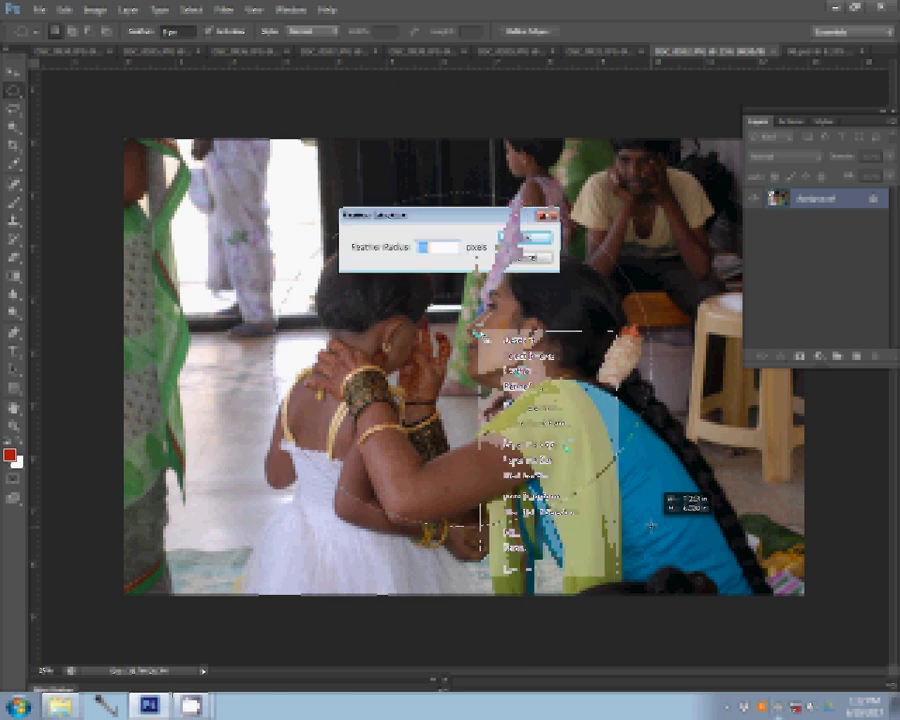
{"action": "key", "text": "Return"}
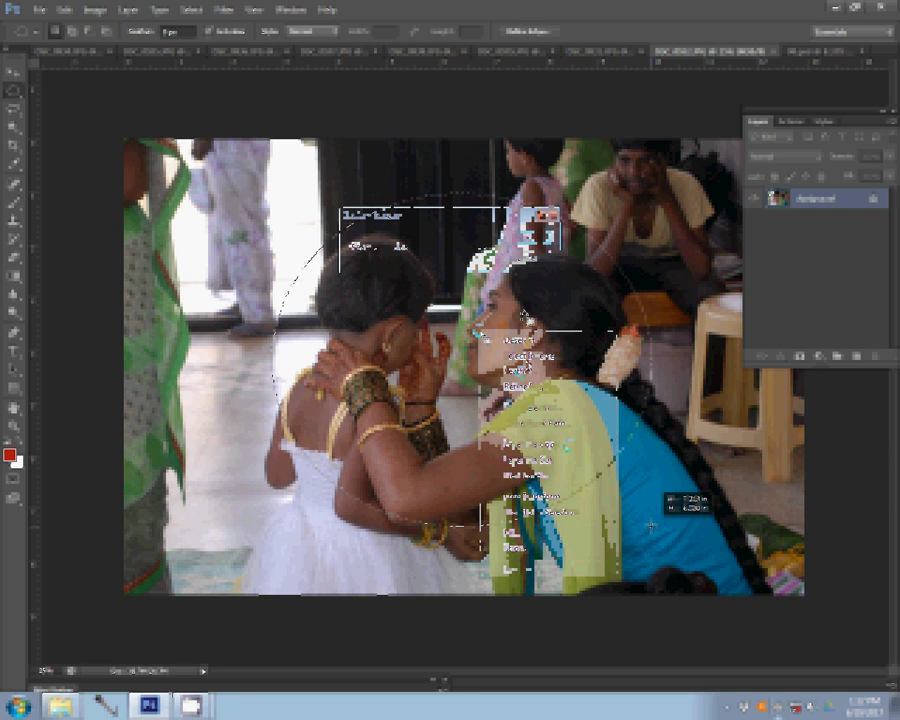
Copy the feathered oval to a new layer and hide the Background layer.
{"action": "key", "text": "ctrl+j"}
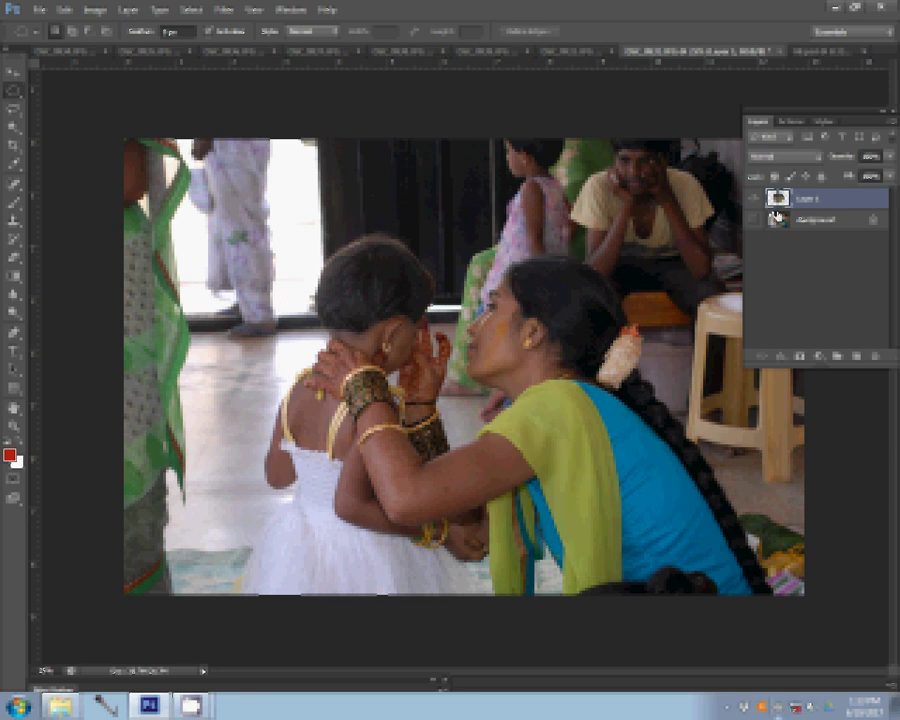
{"action": "left_click", "coordinate": [754, 219]}
{"action": "left_click", "coordinate": [792, 121]}
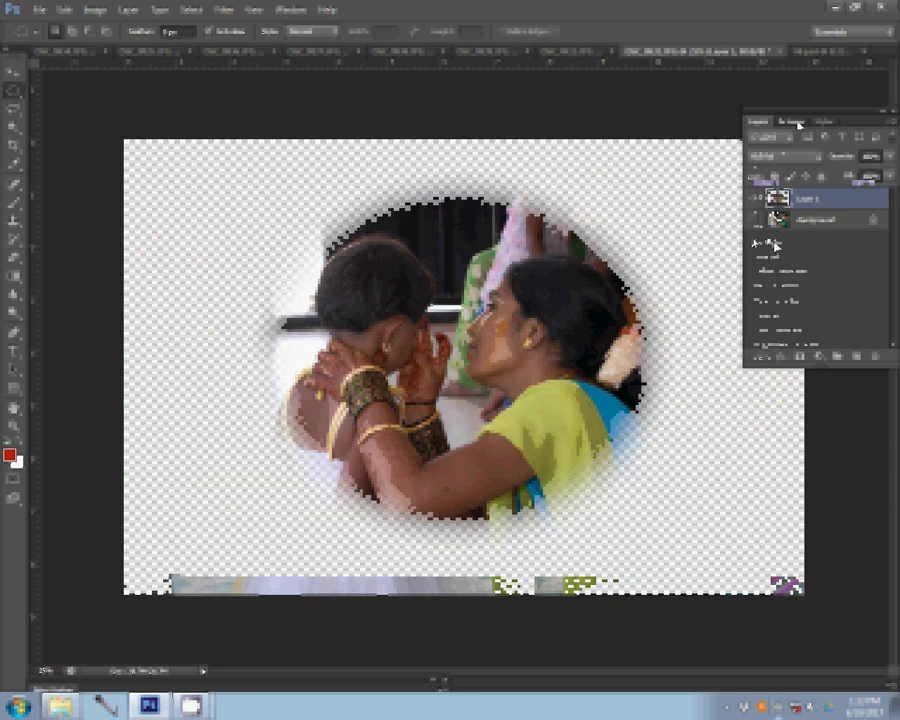
{"action": "key", "text": "v"}
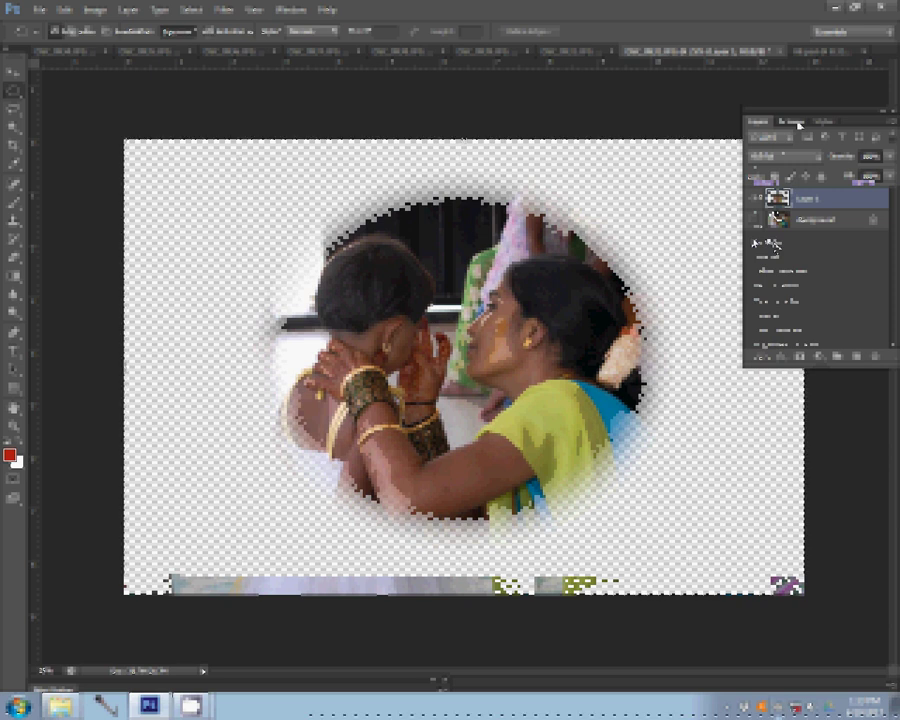
{"action": "left_click", "coordinate": [60, 8]}
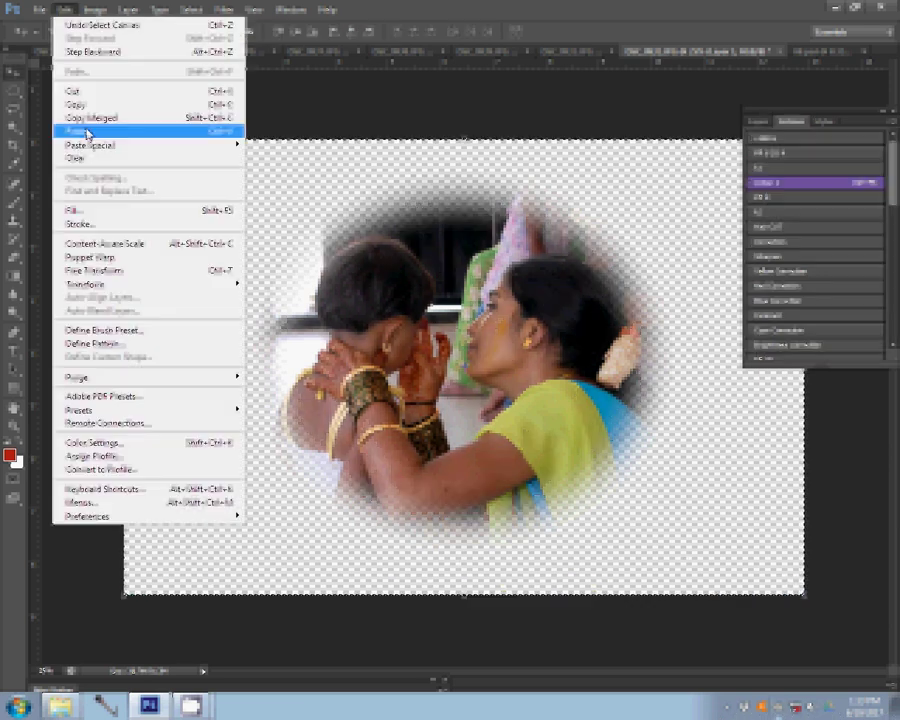
Cut the feathered oval, close its photo unsaved, and paste it into the album.
{"action": "left_click", "coordinate": [75, 96]}
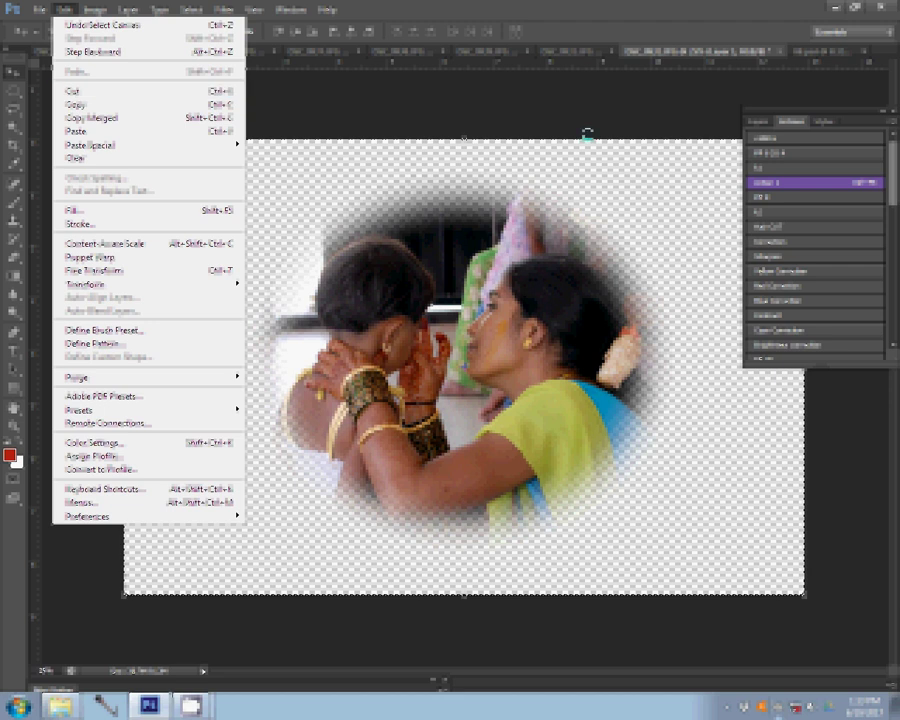
{"action": "left_click", "coordinate": [781, 51]}
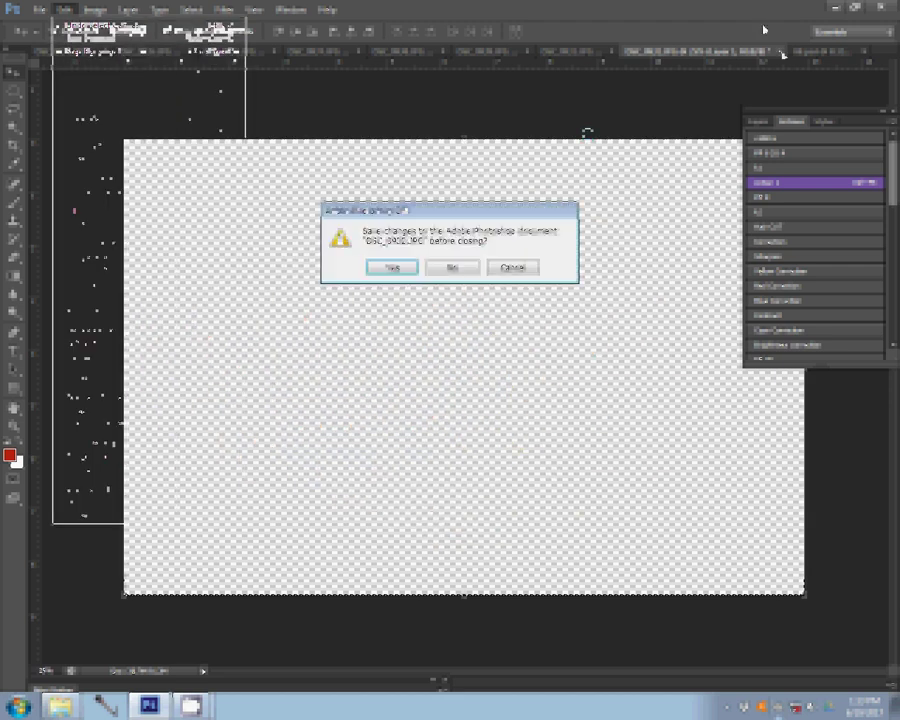
{"action": "left_click", "coordinate": [450, 274]}
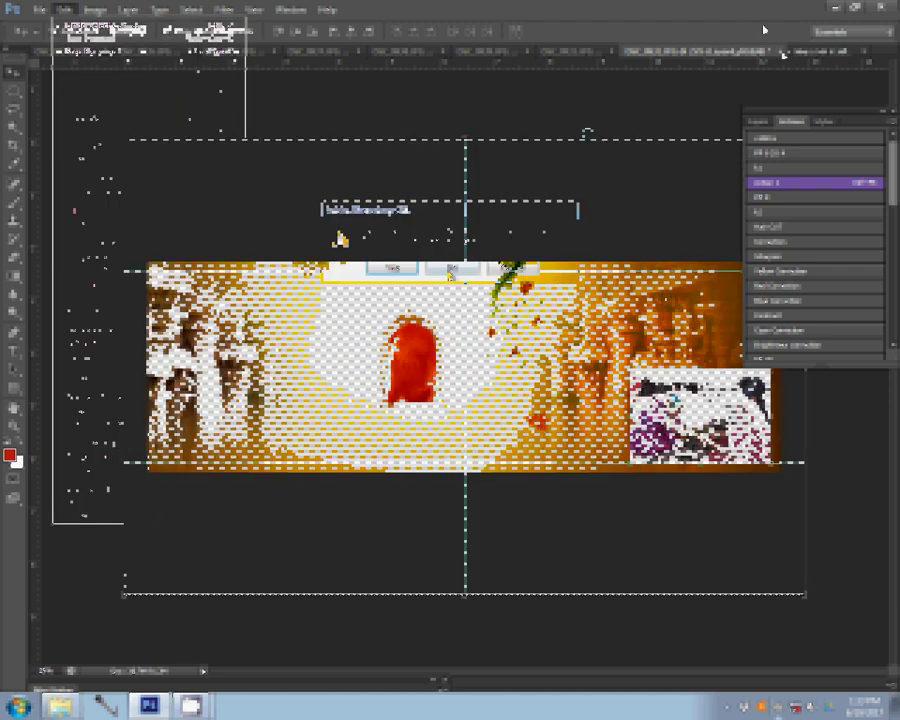
{"action": "left_click", "coordinate": [64, 10]}
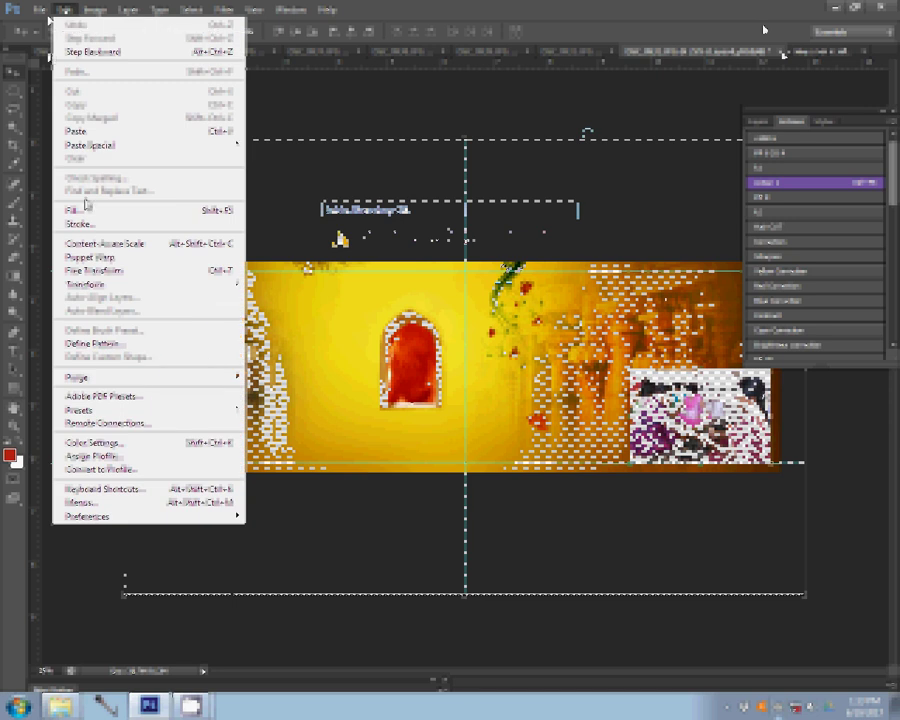
{"action": "left_click", "coordinate": [221, 133]}
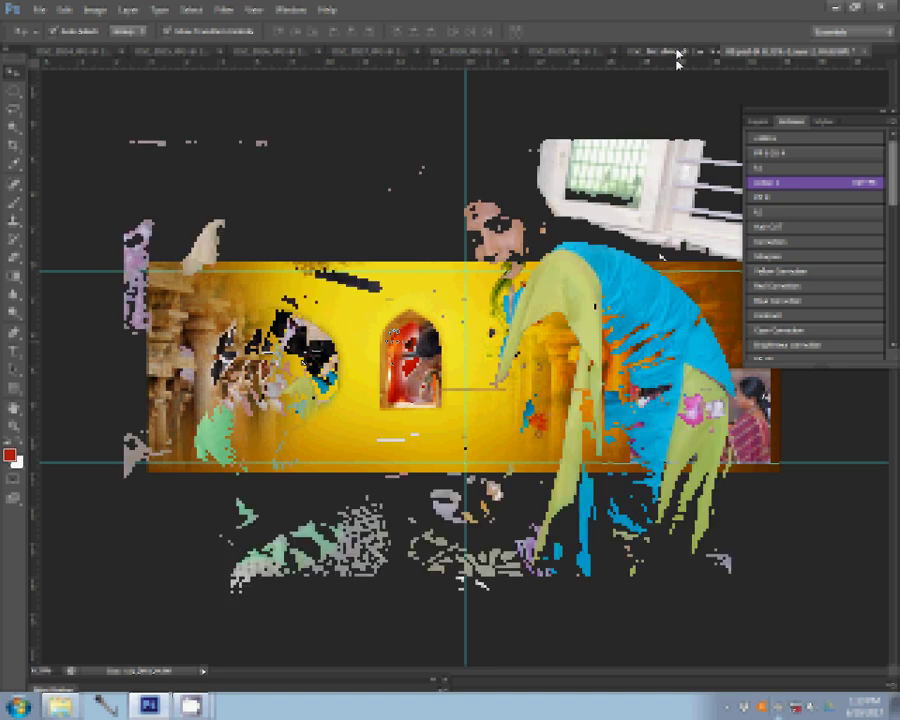
Resize the blue-and-green sari photo to 8 inches wide, then close it without saving.
{"action": "key", "text": "ctrl+alt+i"}
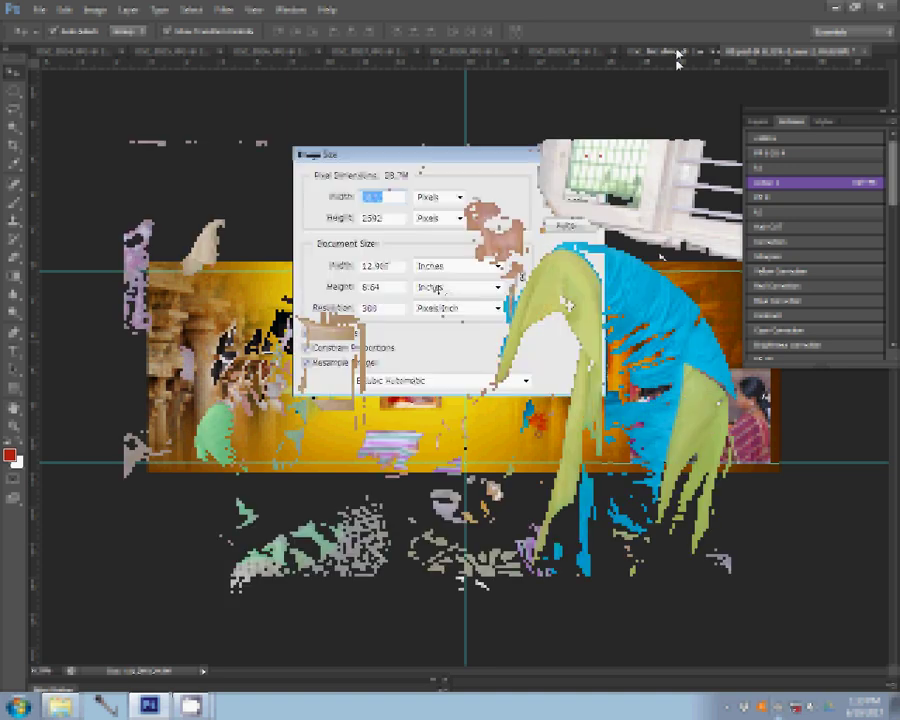
{"action": "type", "text": "8"}
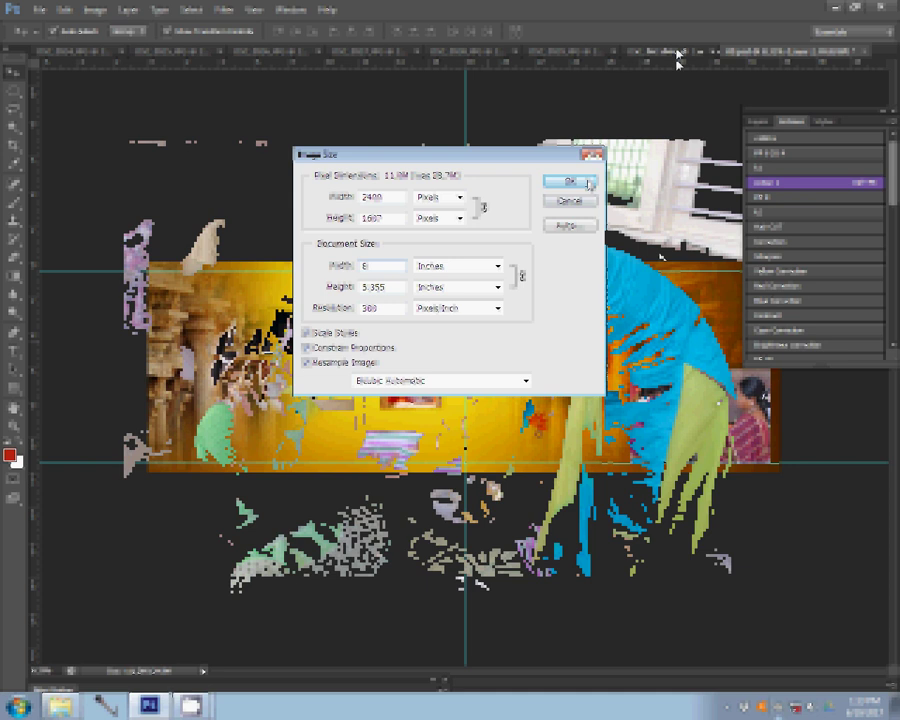
{"action": "left_click", "coordinate": [568, 181]}
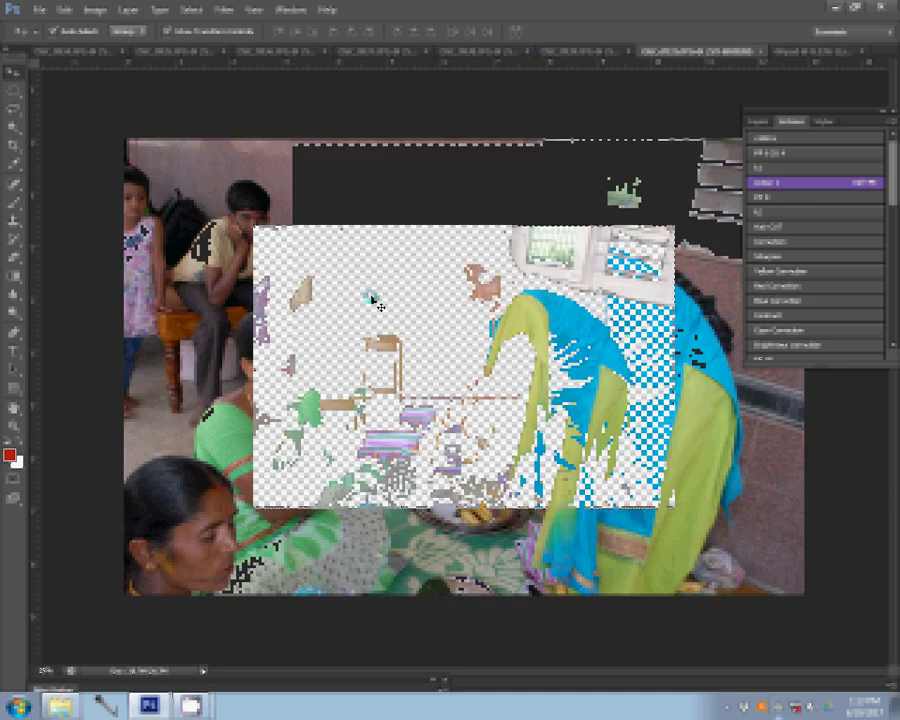
{"action": "left_click", "coordinate": [764, 50]}
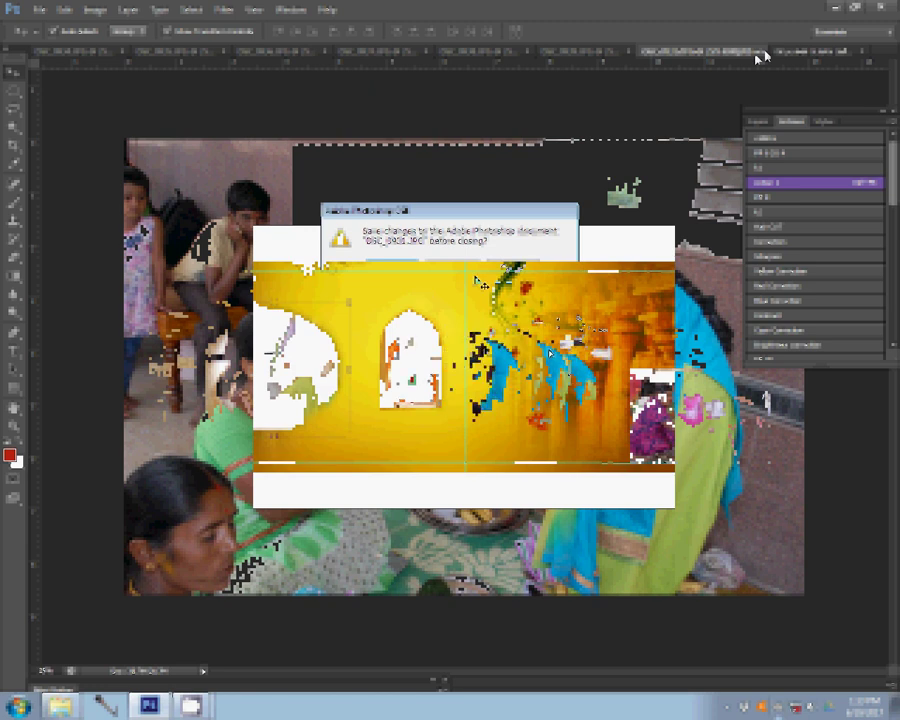
{"action": "key", "text": "n"}
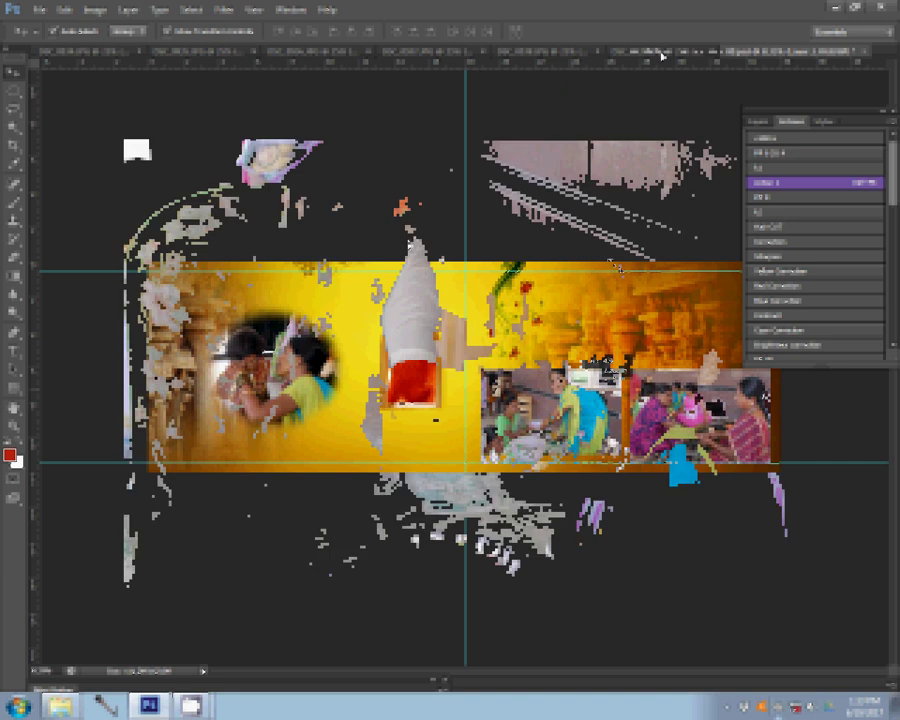
Resize the forehead-marking photo to 8 inches, close it unsaved, and place its copy upper-right.
{"action": "key", "text": "ctrl+alt+i"}
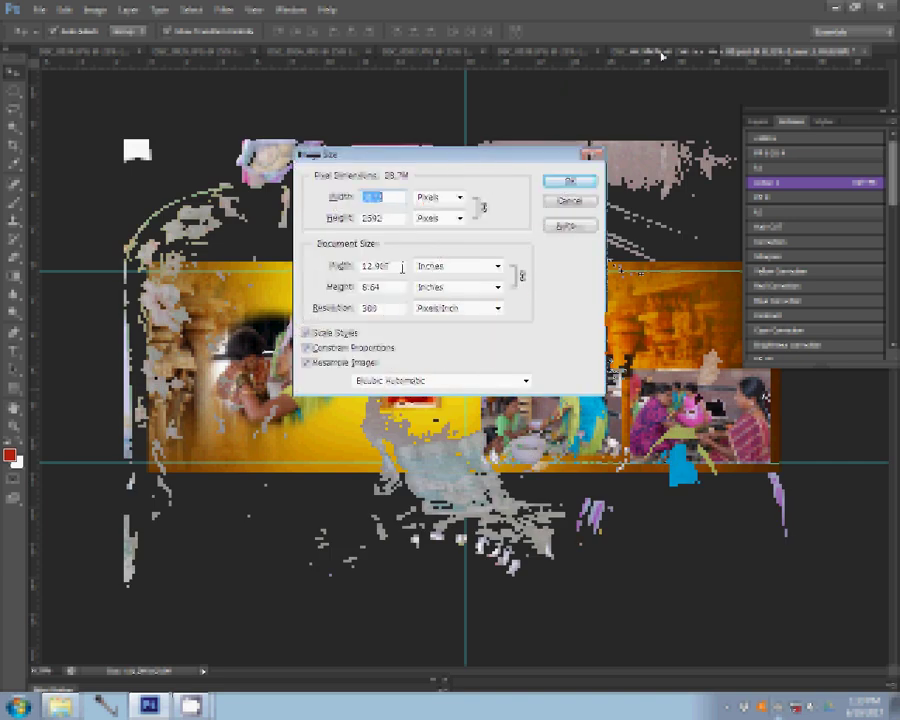
{"action": "double_click", "coordinate": [400, 266]}
{"action": "type", "text": "8"}
{"action": "left_click", "coordinate": [570, 181]}
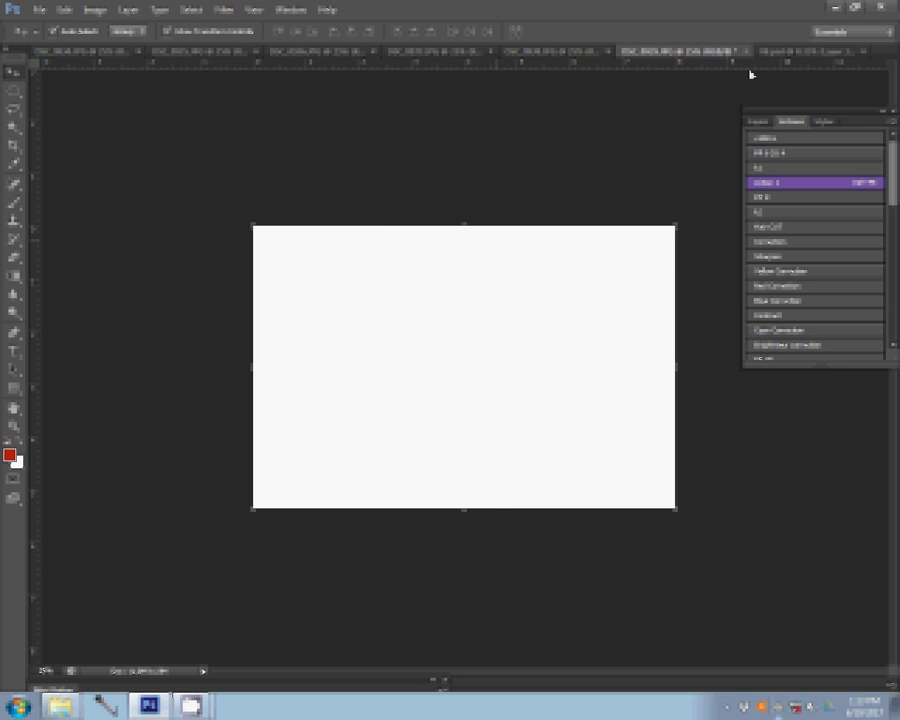
{"action": "left_click", "coordinate": [745, 52]}
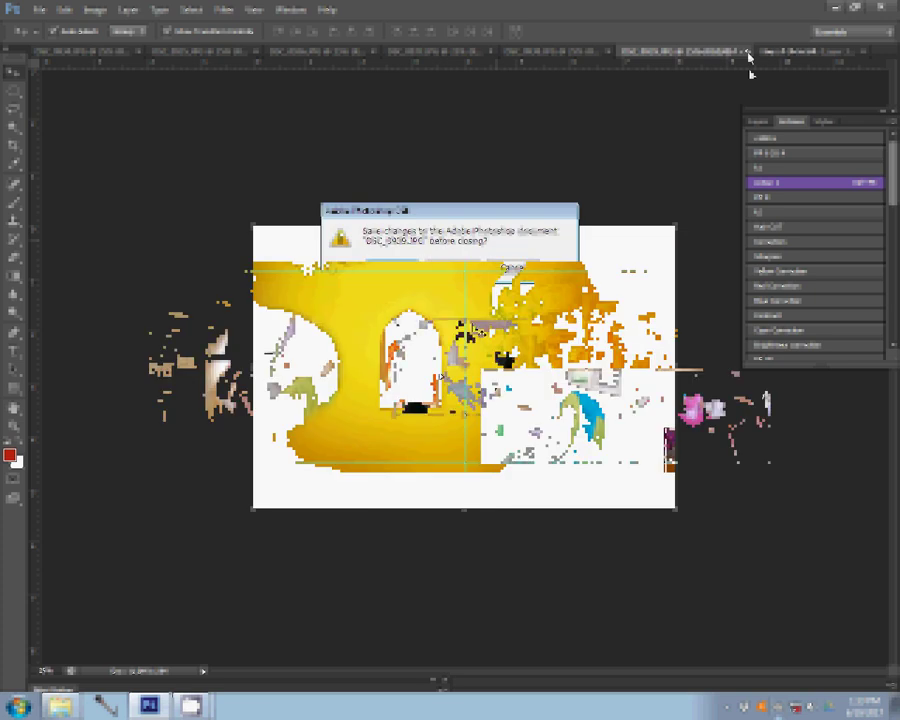
{"action": "key", "text": "n"}
{"action": "left_click_drag", "start_coordinate": [646, 327], "coordinate": [647, 333]}
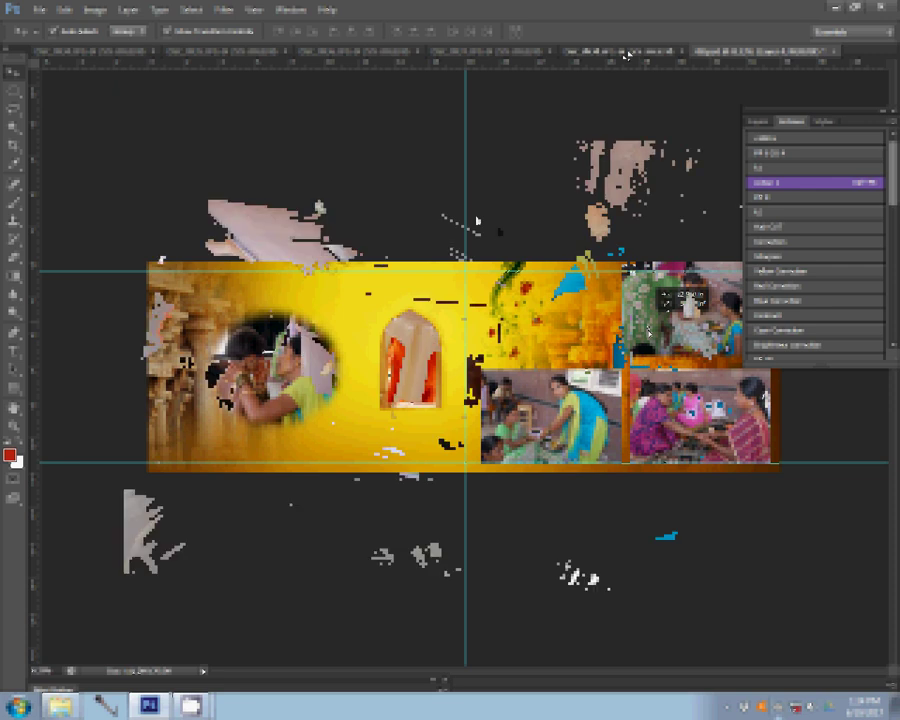
Resize a photo to 8 inches wide and reposition the pasted photo on the album.
{"action": "key", "text": "ctrl+alt+i"}
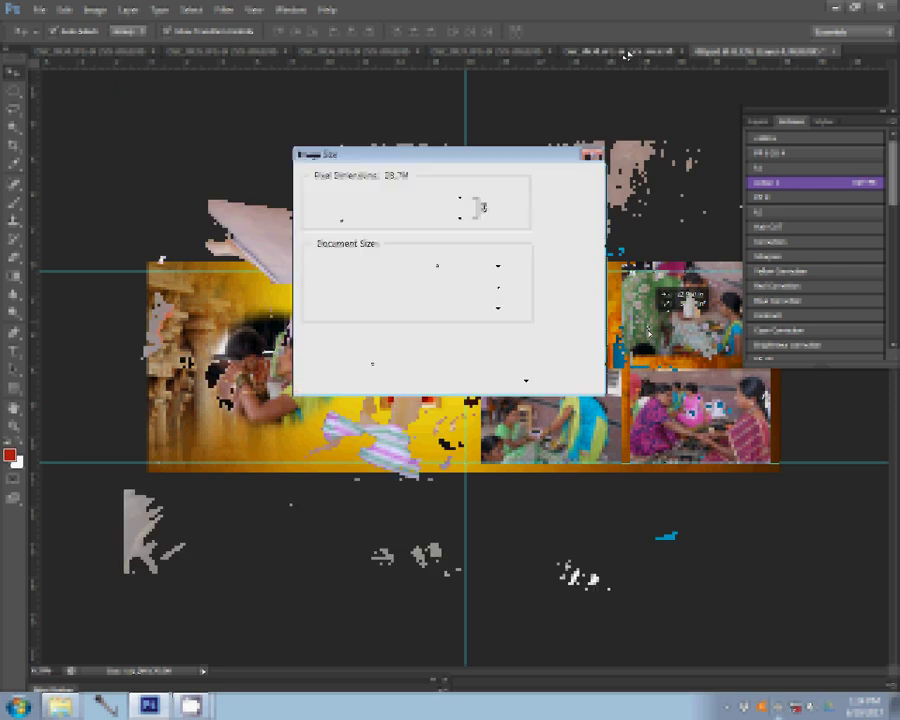
{"action": "type", "text": "8"}
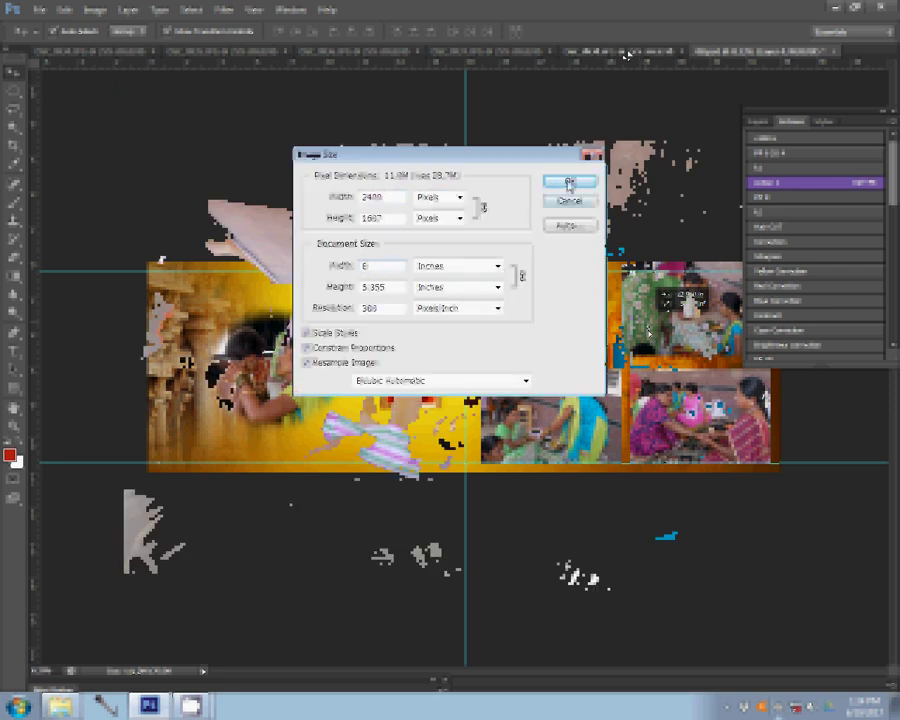
{"action": "left_click", "coordinate": [569, 181]}
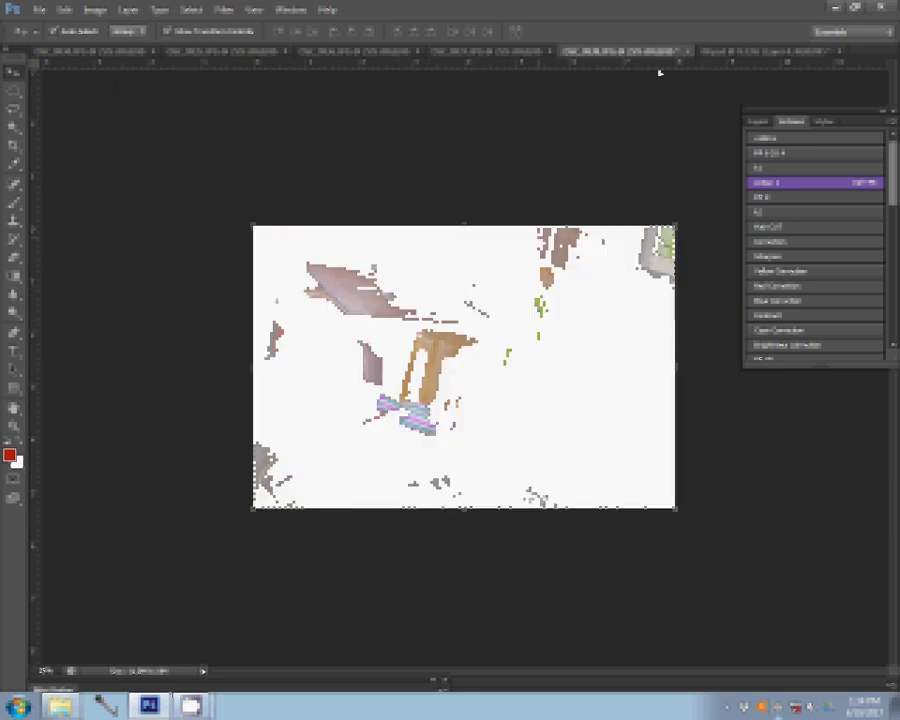
{"action": "left_click_drag", "start_coordinate": [437, 240], "coordinate": [455, 272]}
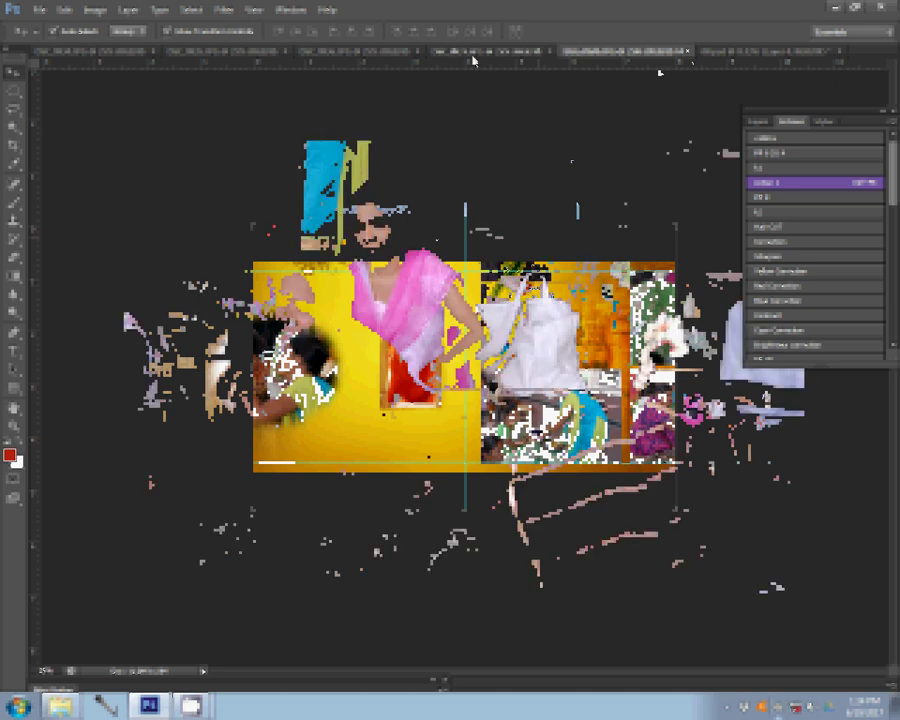
Resize the seated-women photo to 8 inches wide.
{"action": "key", "text": "ctrl+alt+i"}
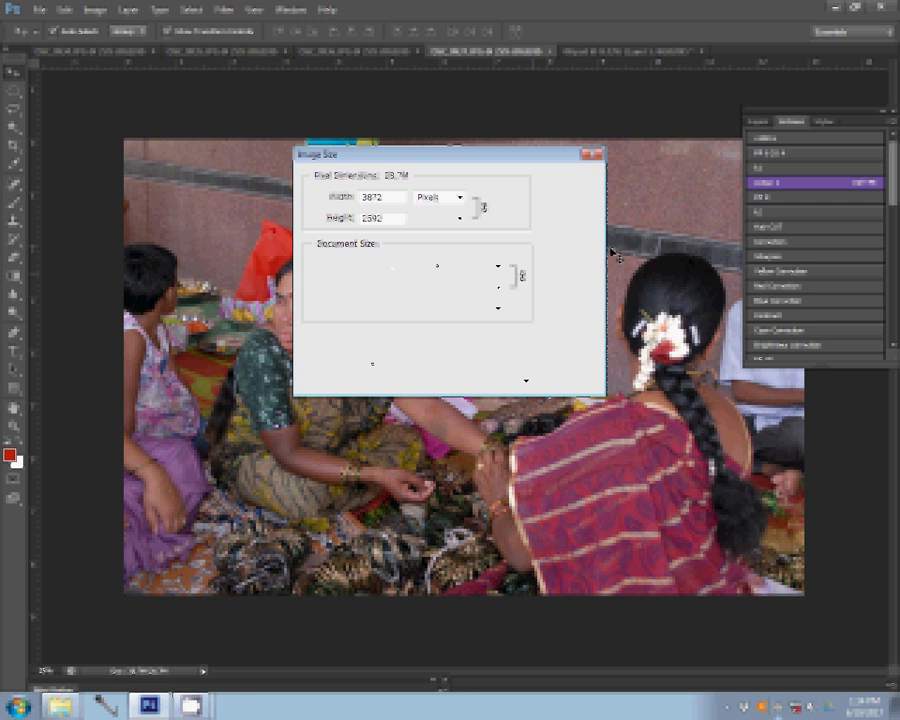
{"action": "type", "text": "8"}
{"action": "left_click", "coordinate": [570, 181]}
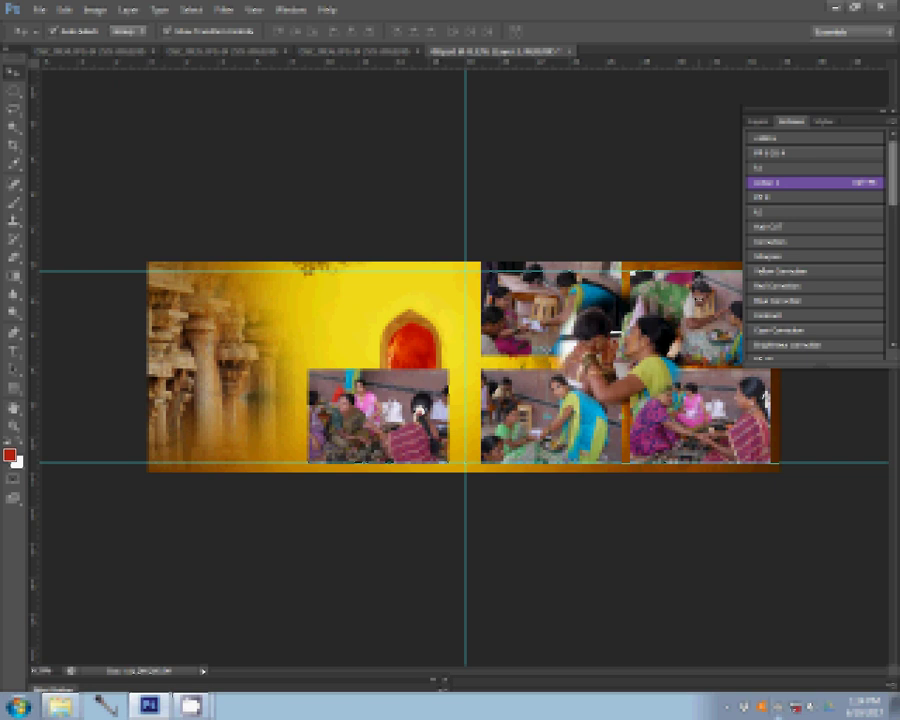
Transform the small centre photo, then resize the women-at-the-window photo to 8 inches wide.
{"action": "key", "text": "ctrl+t"}
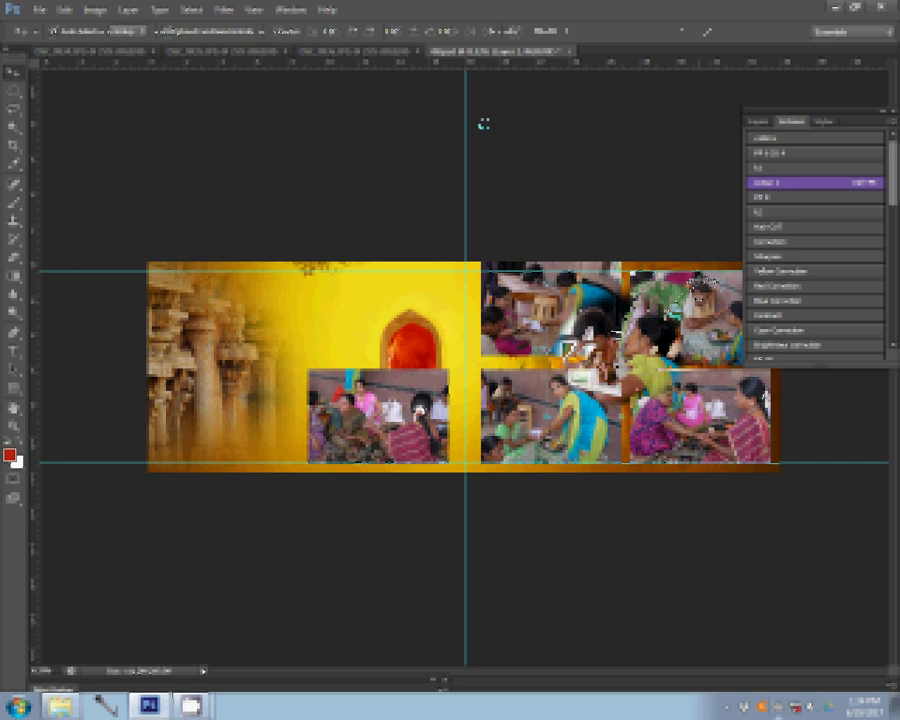
{"action": "left_click", "coordinate": [351, 52]}
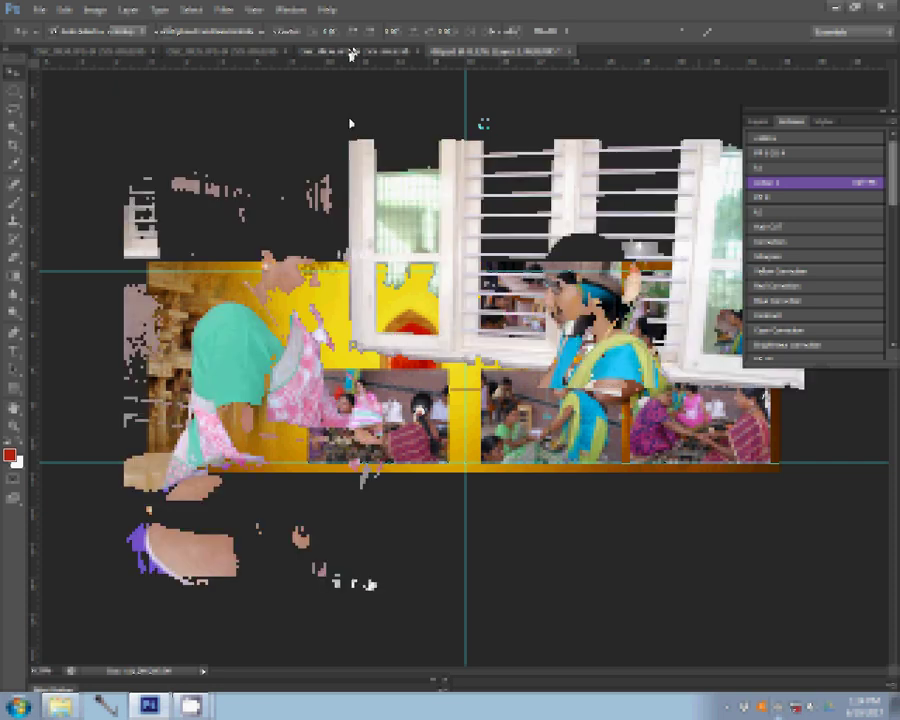
{"action": "key", "text": "ctrl+alt+i"}
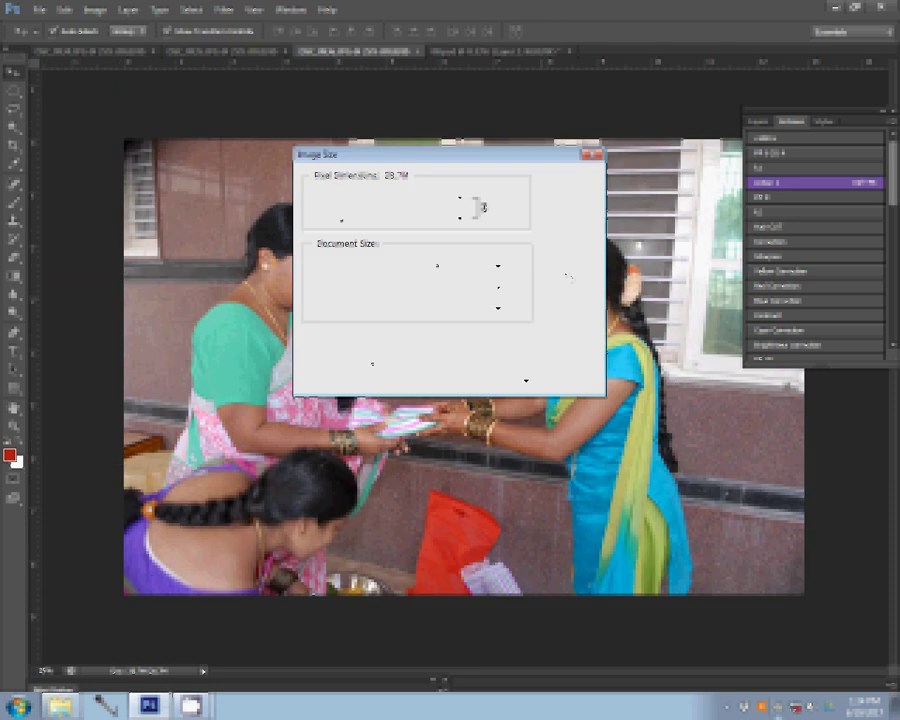
{"action": "type", "text": "8"}
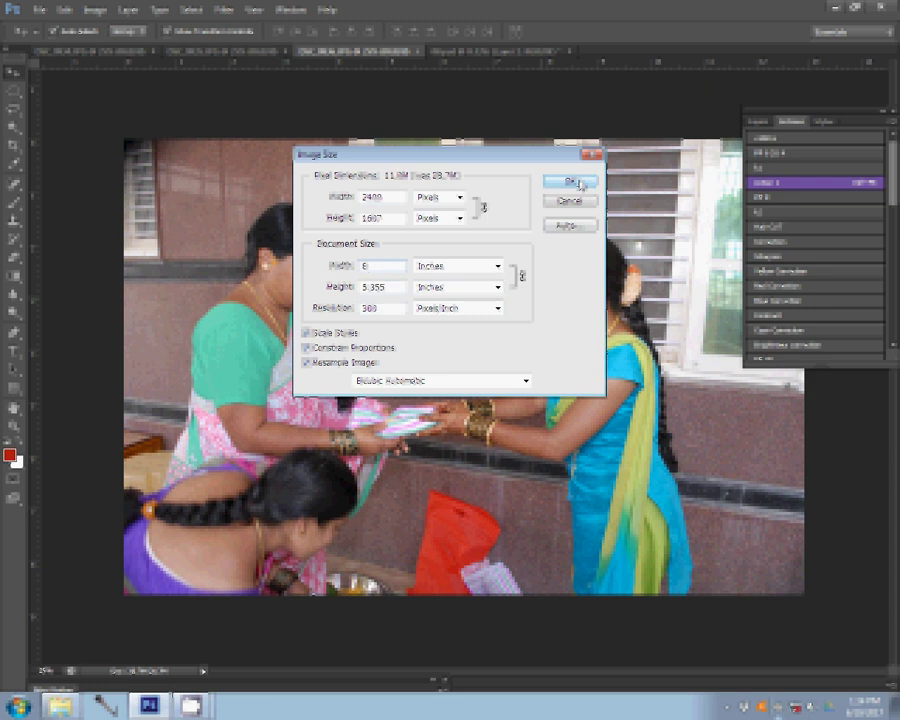
{"action": "left_click", "coordinate": [572, 181]}
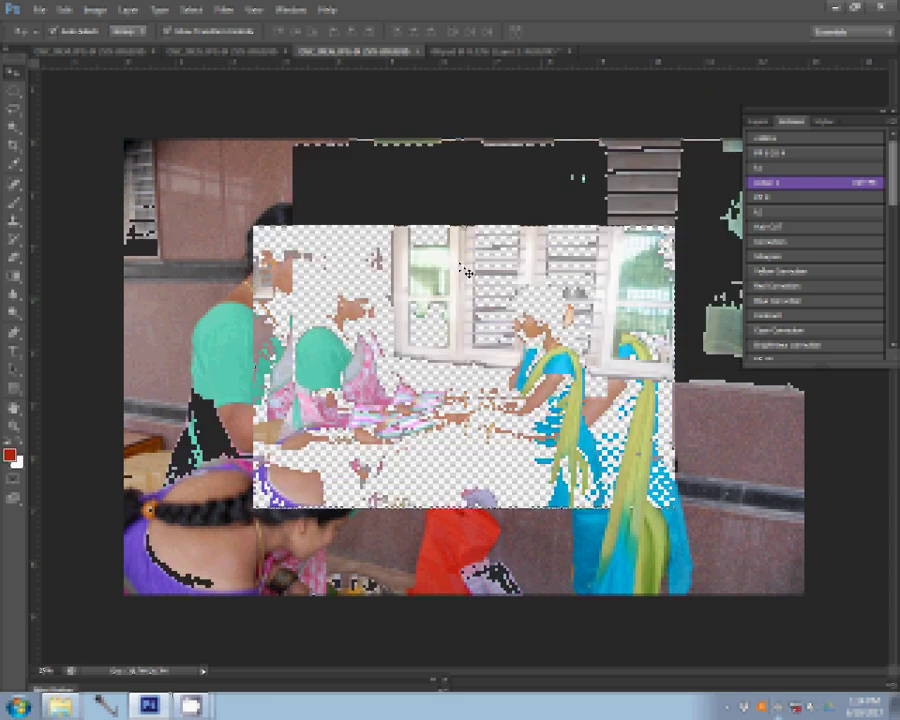
Close DSC_0936.JPG unsaved, resize the next photo to width 4, and close it unsaved.
{"action": "left_click", "coordinate": [424, 51]}
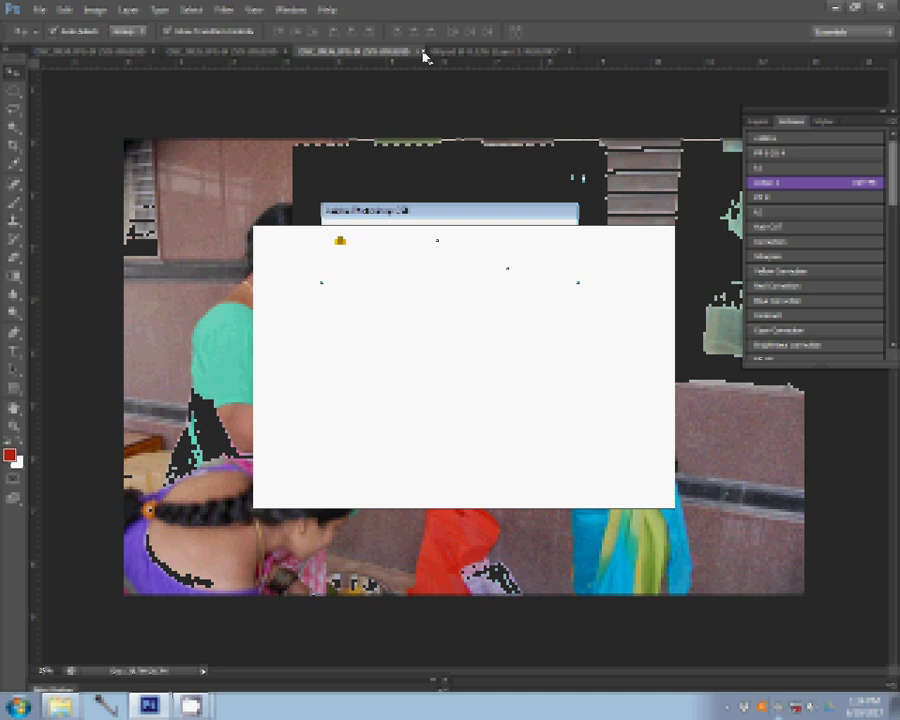
{"action": "left_click", "coordinate": [455, 270]}
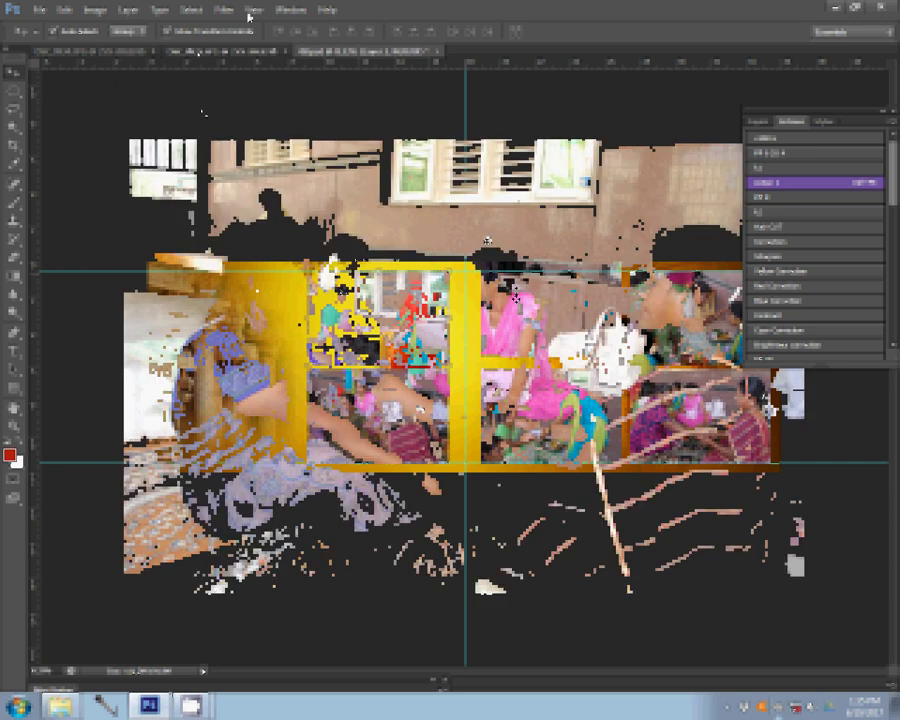
{"action": "key", "text": "ctrl+alt+i"}
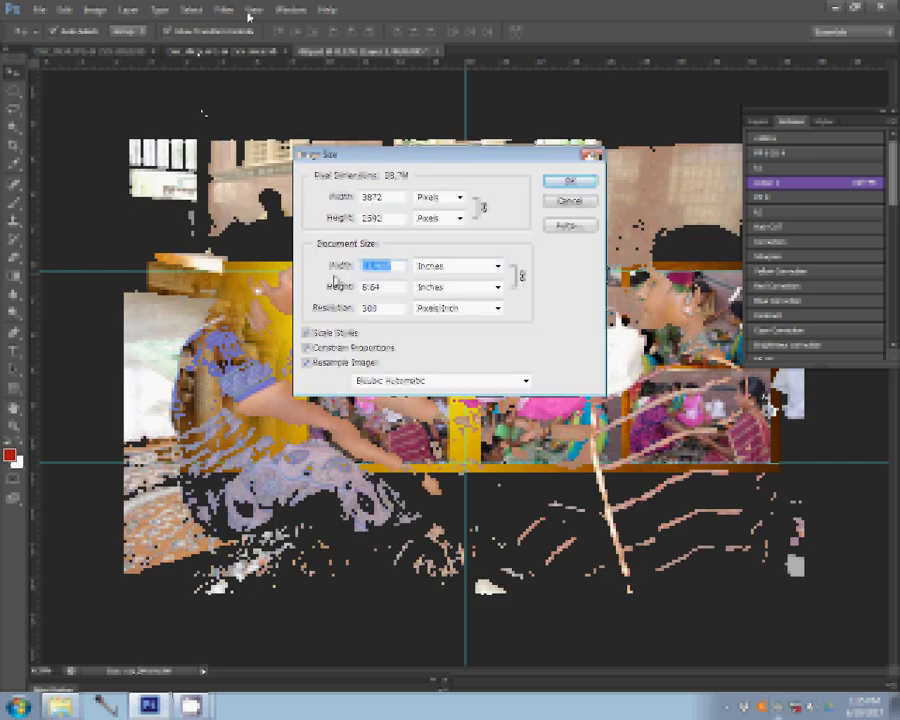
{"action": "type", "text": "4"}
{"action": "key", "text": "Return"}
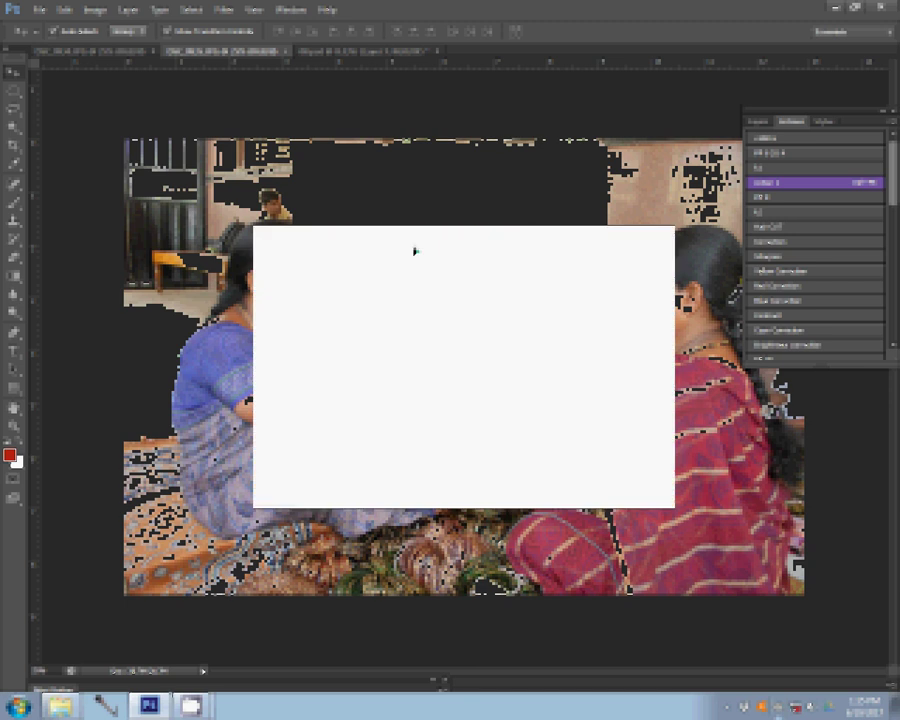
{"action": "left_click", "coordinate": [289, 51]}
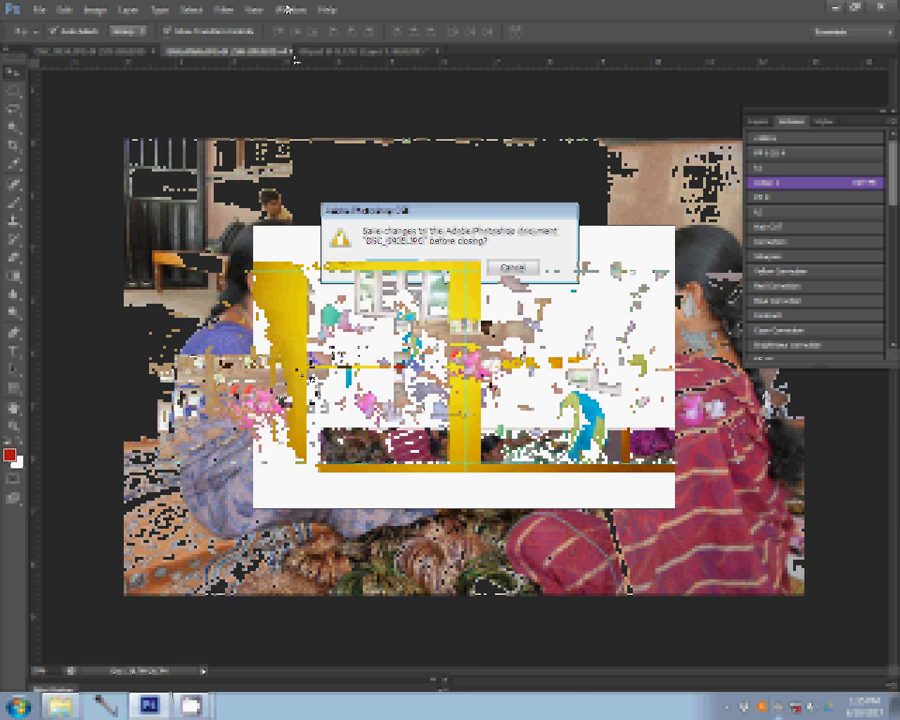
{"action": "key", "text": "n"}
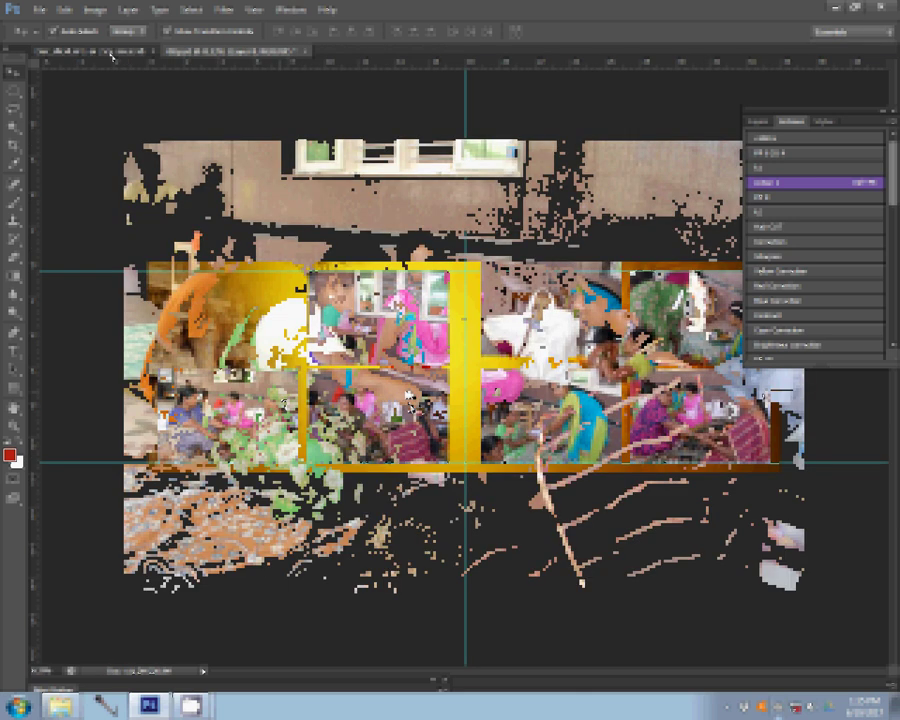
Resize the last photo to 8 inches wide and close it with Ctrl+W without saving.
{"action": "key", "text": "ctrl+alt+i"}
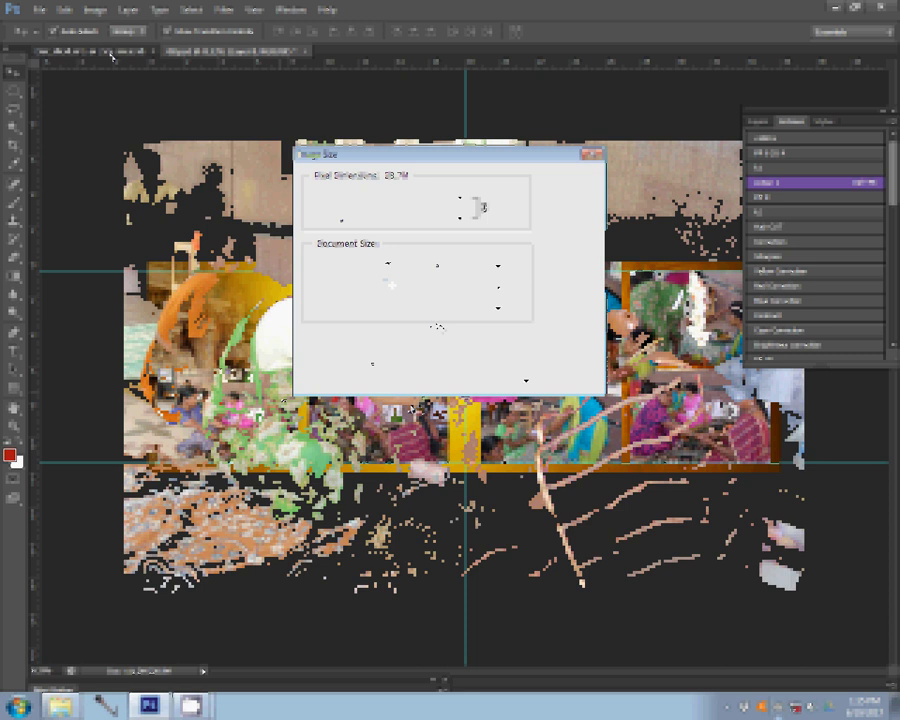
{"action": "type", "text": "8"}
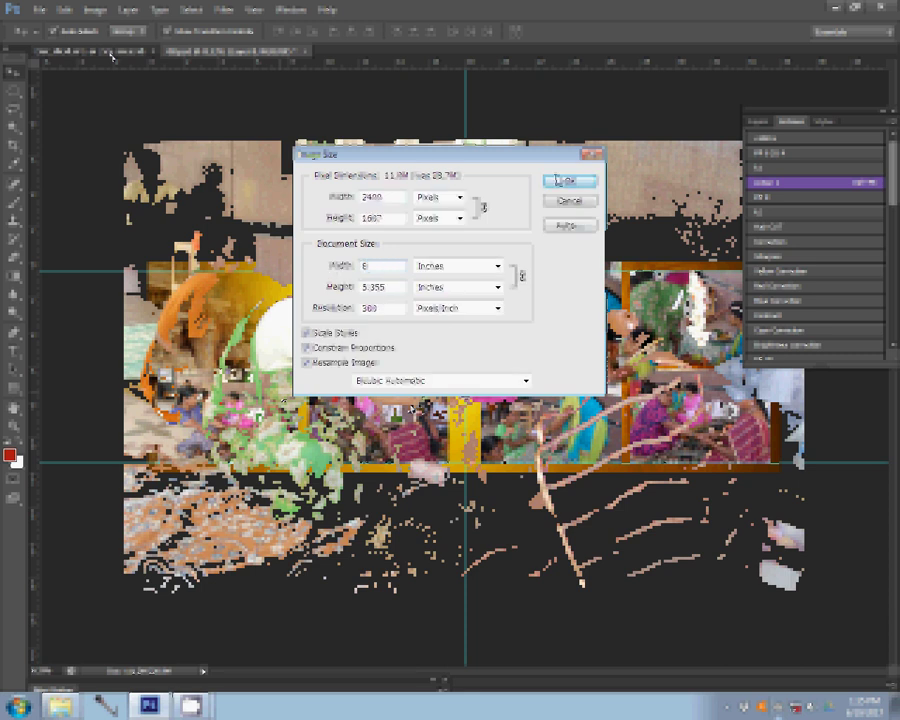
{"action": "key", "text": "Return"}
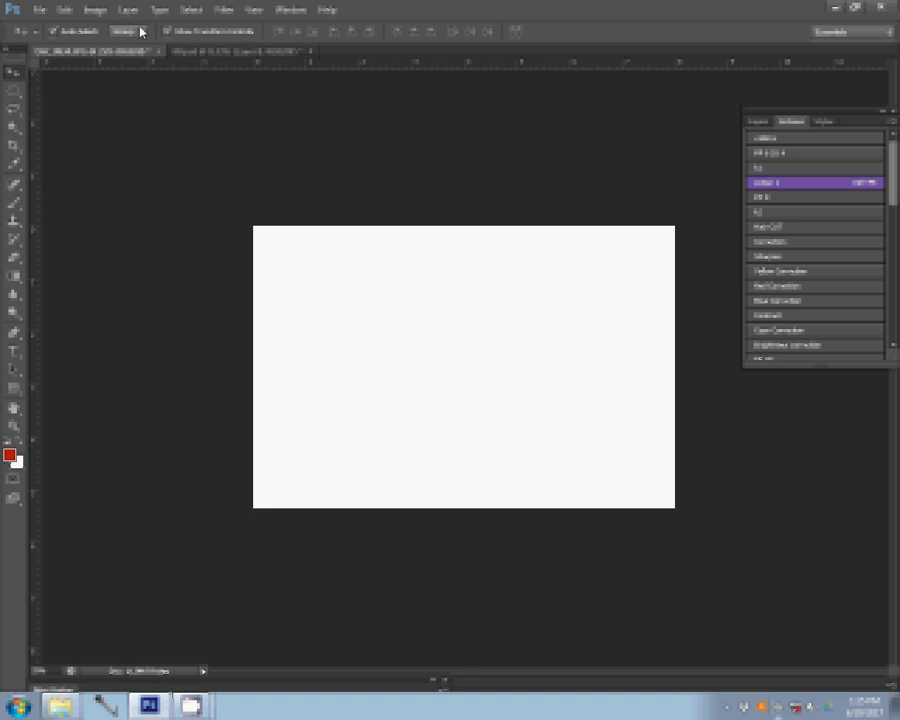
{"action": "key", "text": "ctrl+w"}
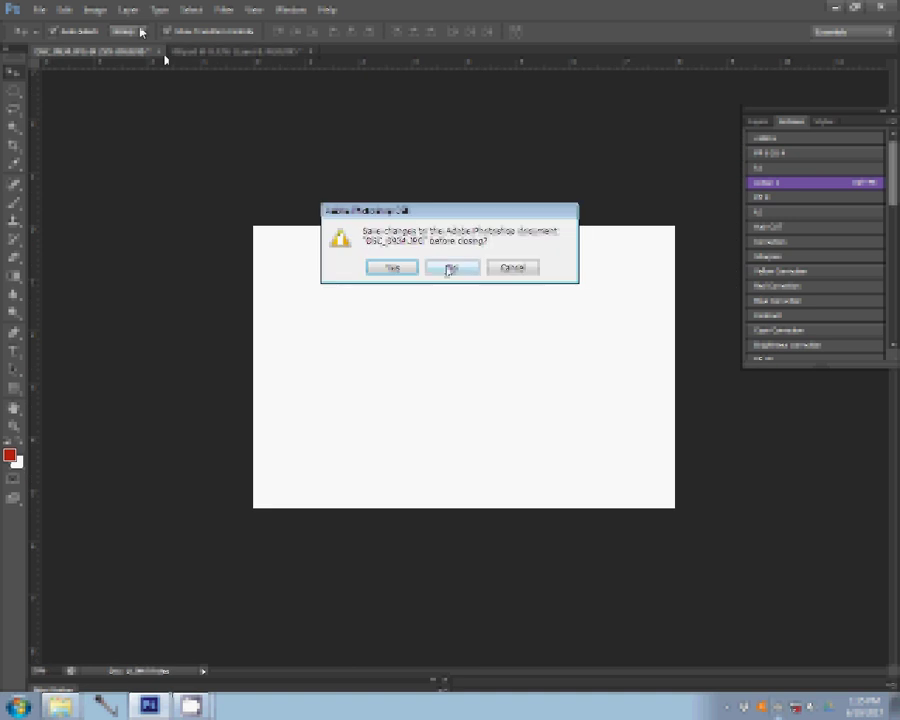
{"action": "left_click", "coordinate": [450, 268]}
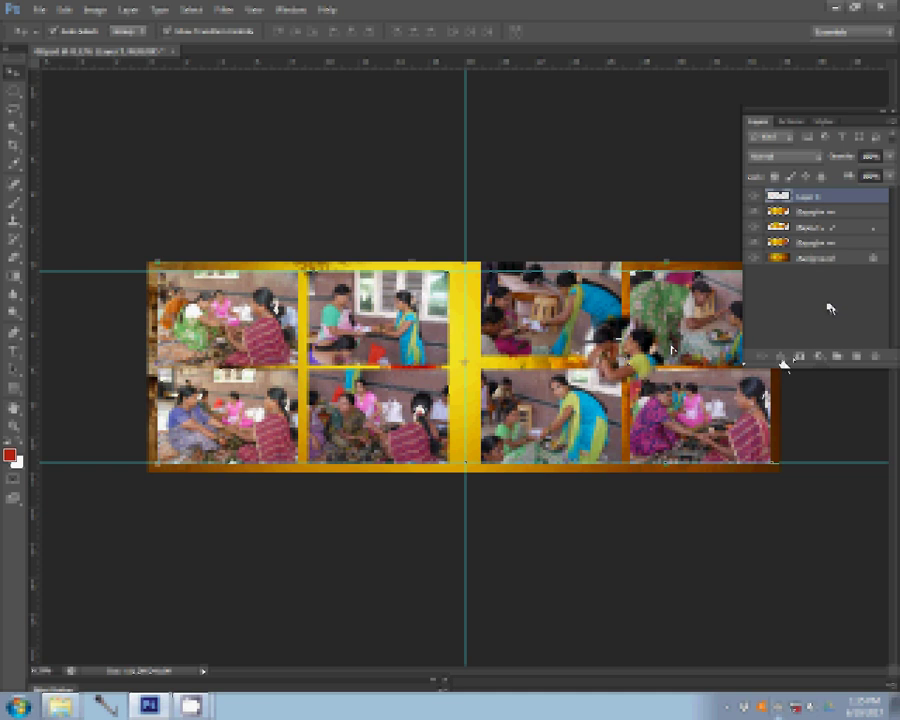
Add a near-white Stroke layer style to the photos layer.
{"action": "left_click", "coordinate": [781, 356]}
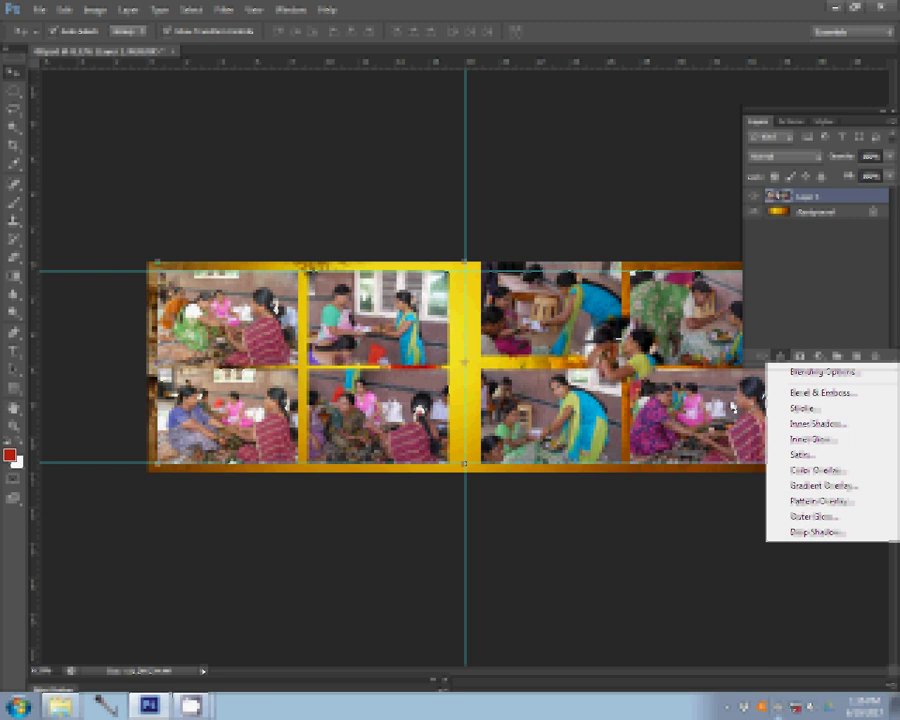
{"action": "left_click", "coordinate": [804, 408]}
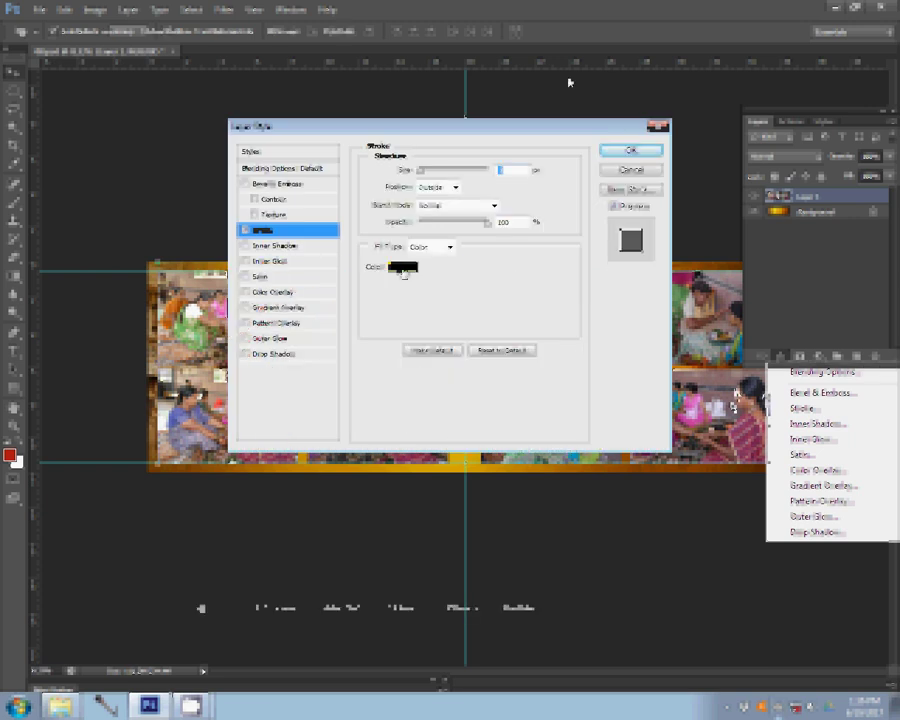
{"action": "left_click", "coordinate": [403, 268]}
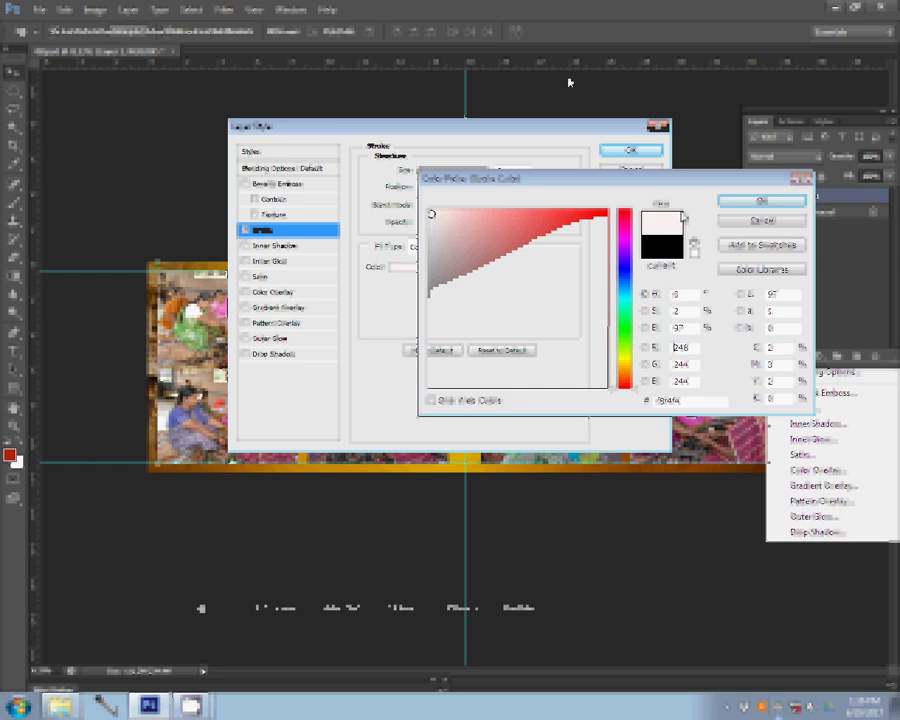
{"action": "left_click", "coordinate": [762, 201]}
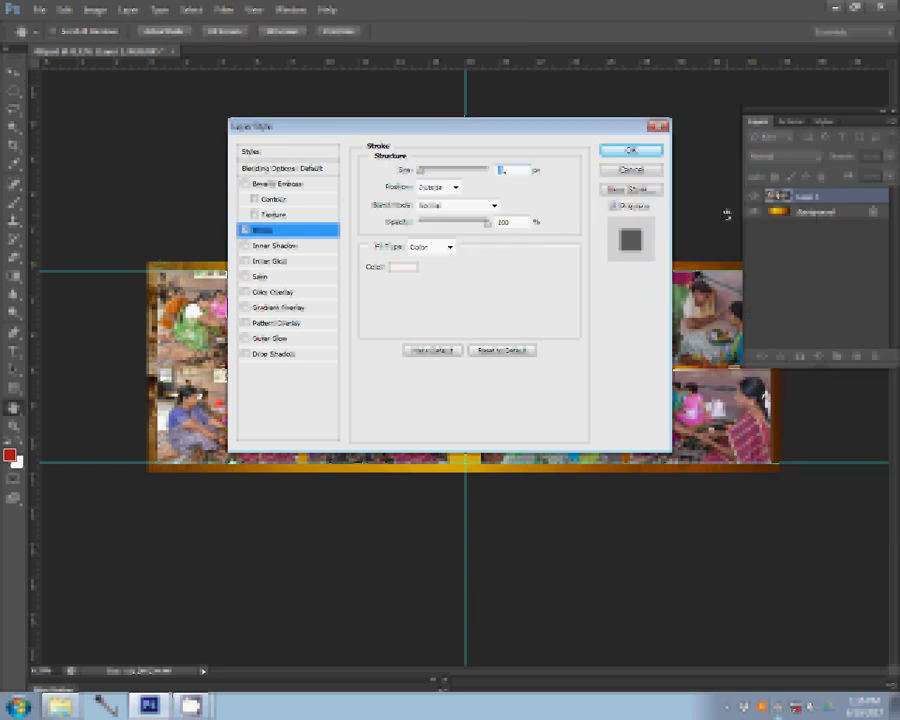
{"action": "left_click", "coordinate": [631, 150]}
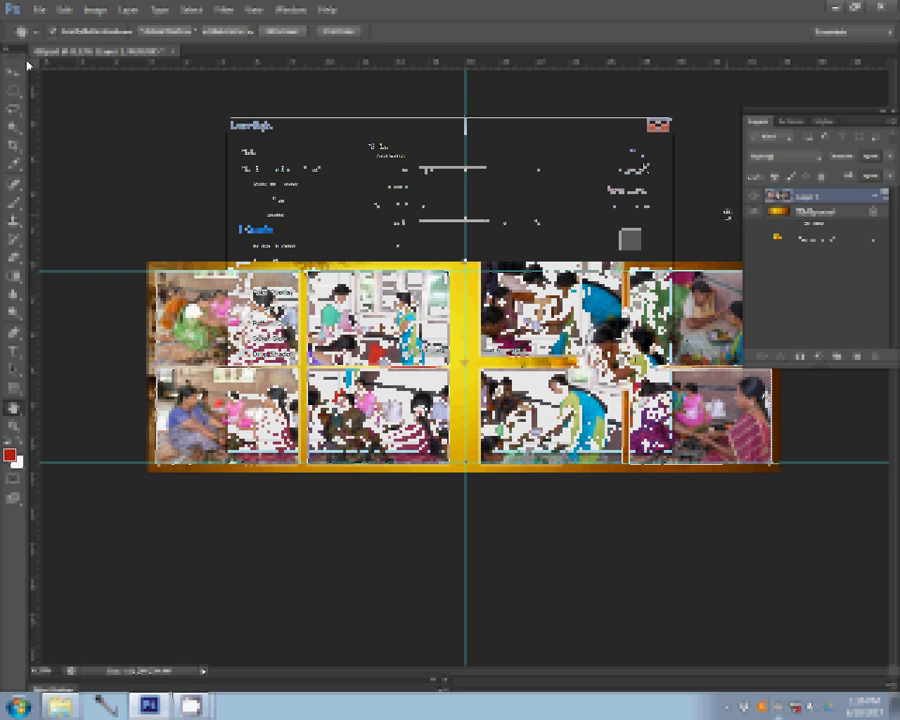
{"action": "left_click", "coordinate": [38, 10]}
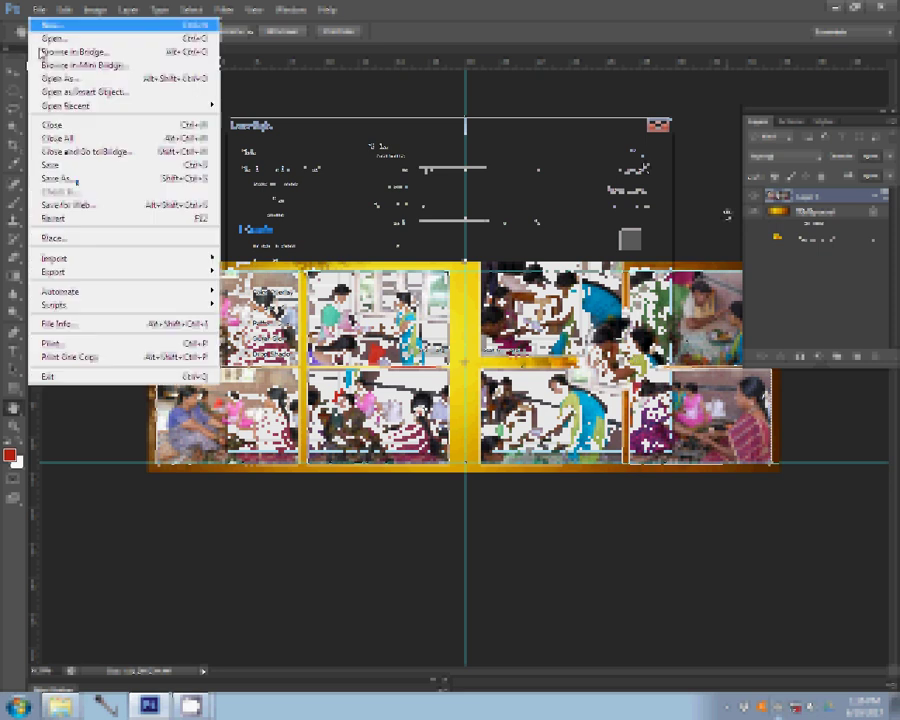
Save the spread as layered PSD '4' in the 08 folder with Maximize Compatibility, then close it.
{"action": "left_click", "coordinate": [58, 178]}
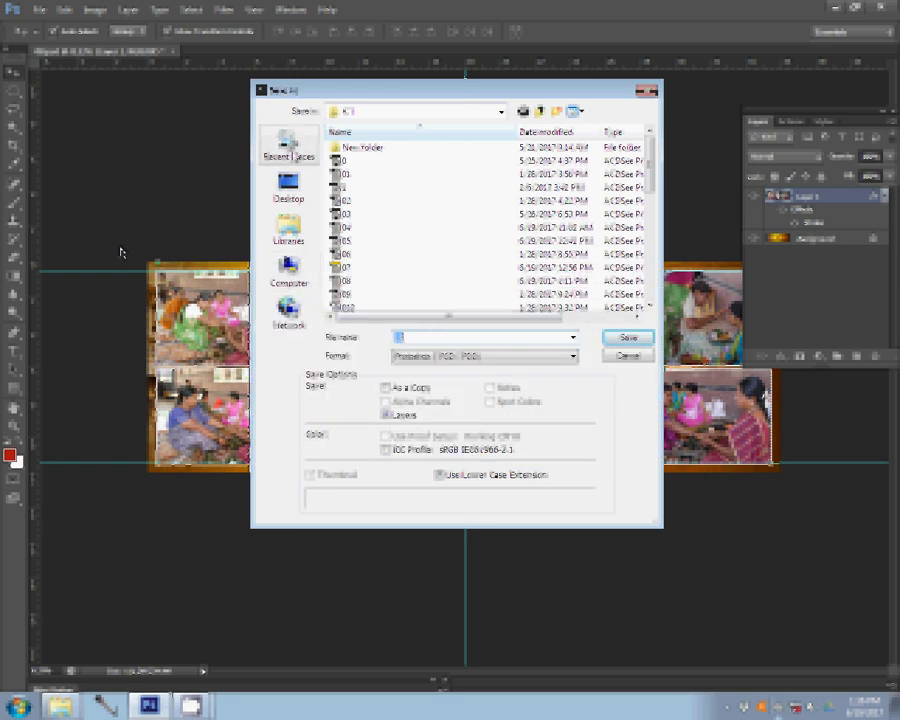
{"action": "left_click", "coordinate": [289, 150]}
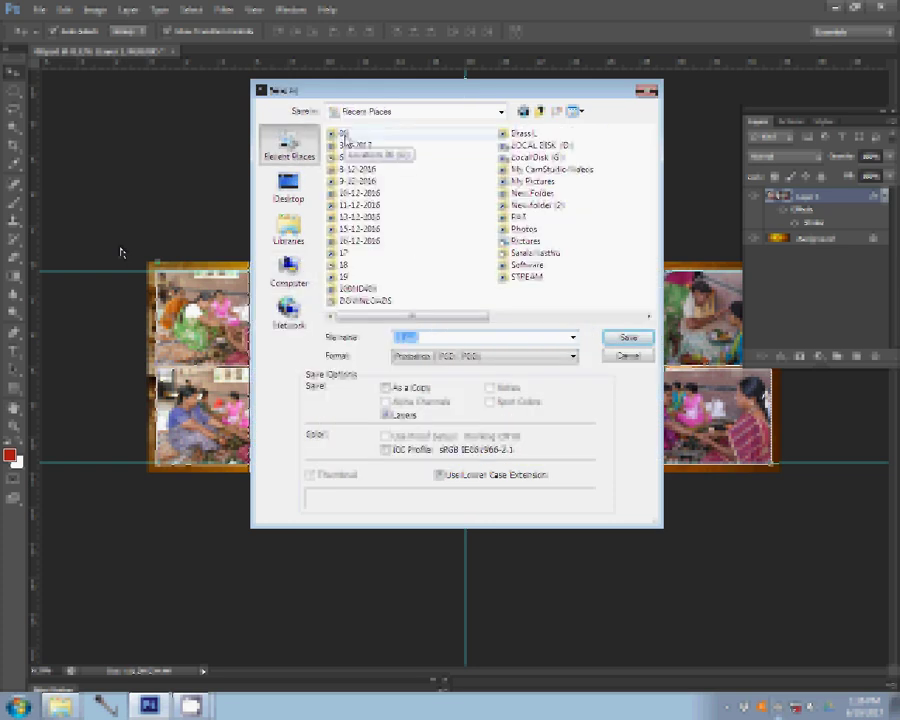
{"action": "left_click", "coordinate": [638, 337]}
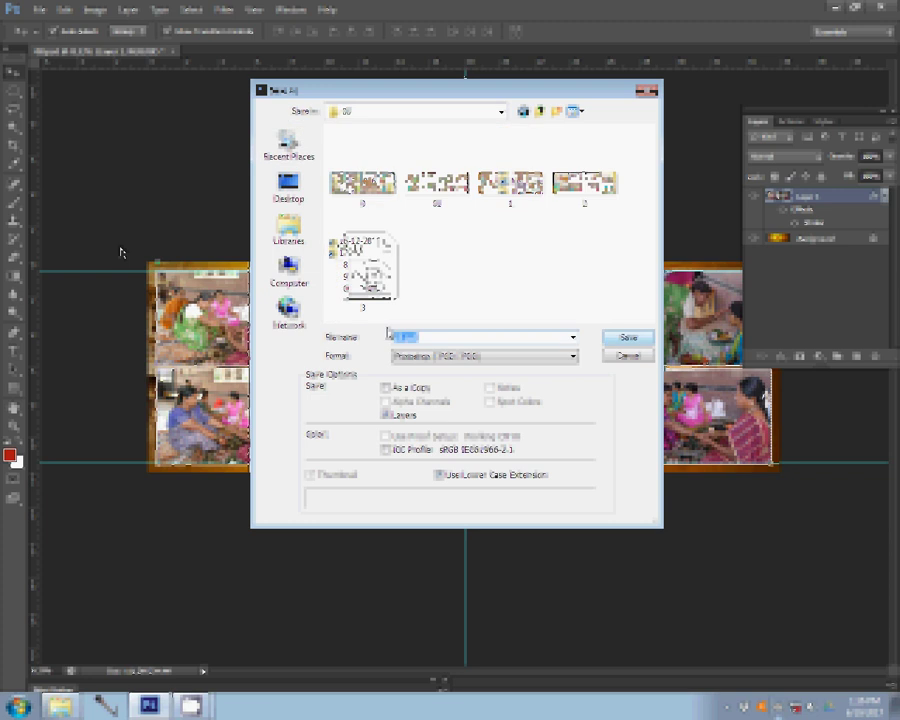
{"action": "type", "text": "4"}
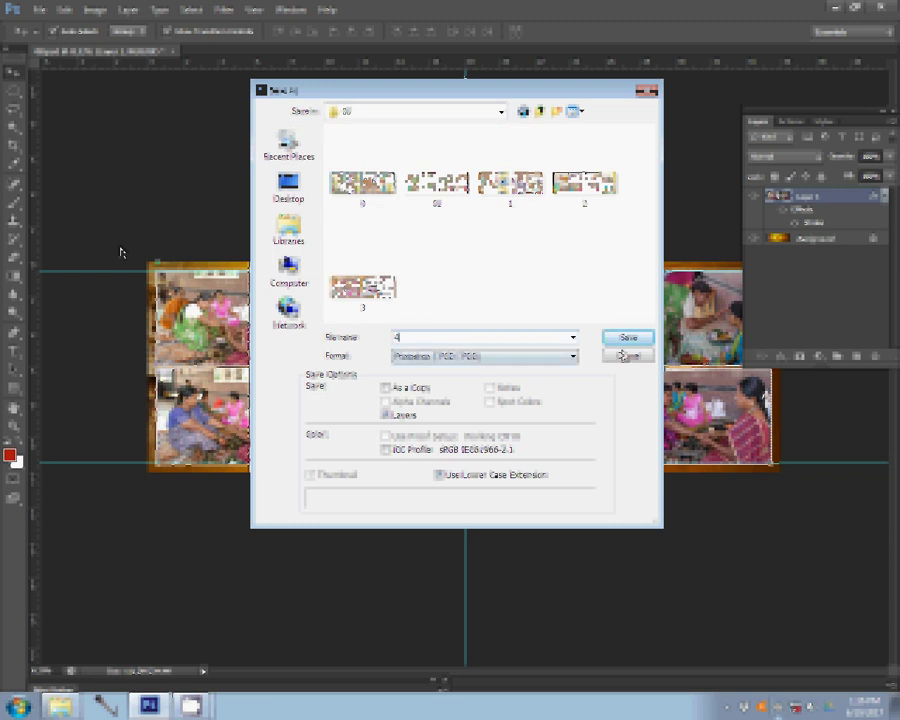
{"action": "left_click", "coordinate": [628, 338]}
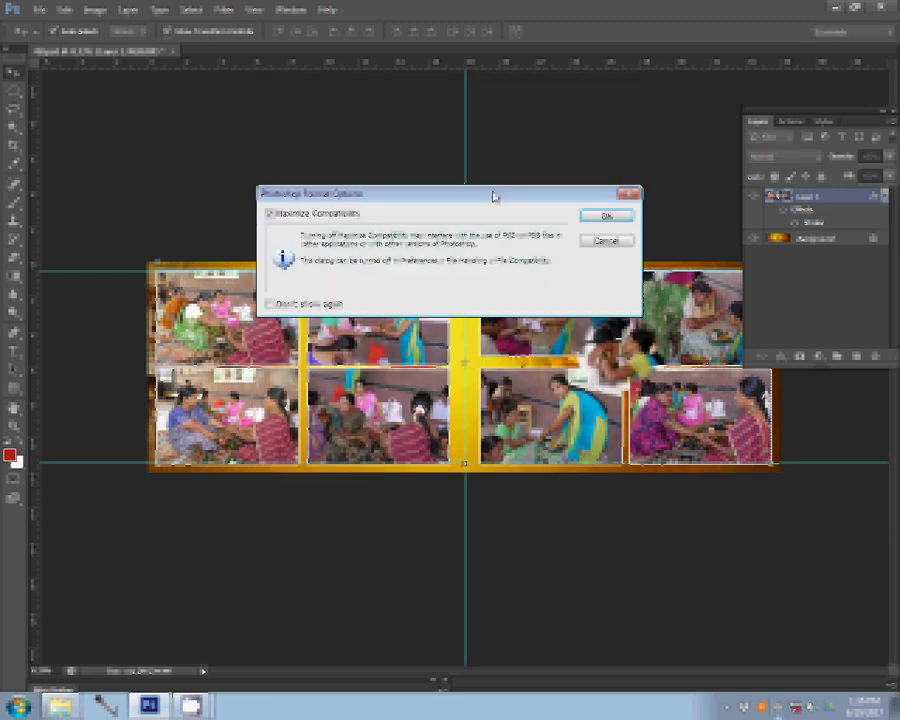
{"action": "left_click", "coordinate": [595, 214]}
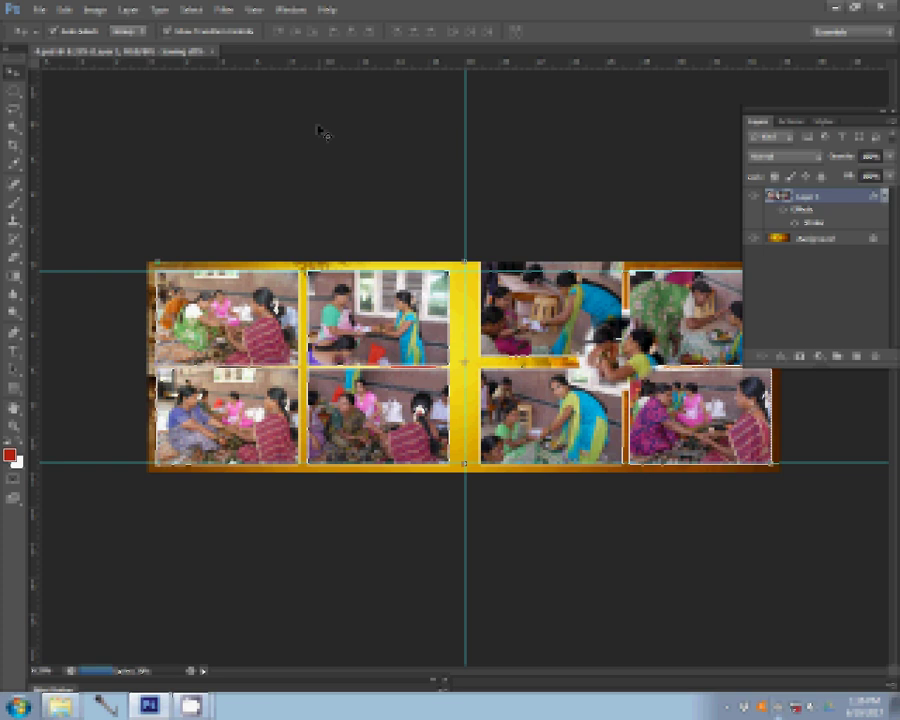
{"action": "key", "text": "ctrl+w"}
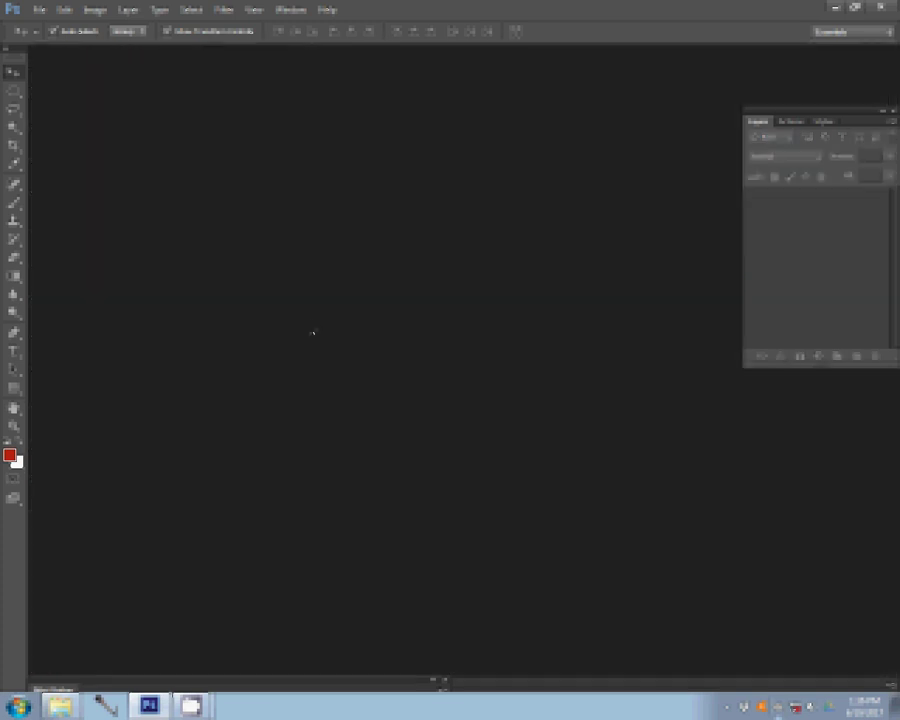